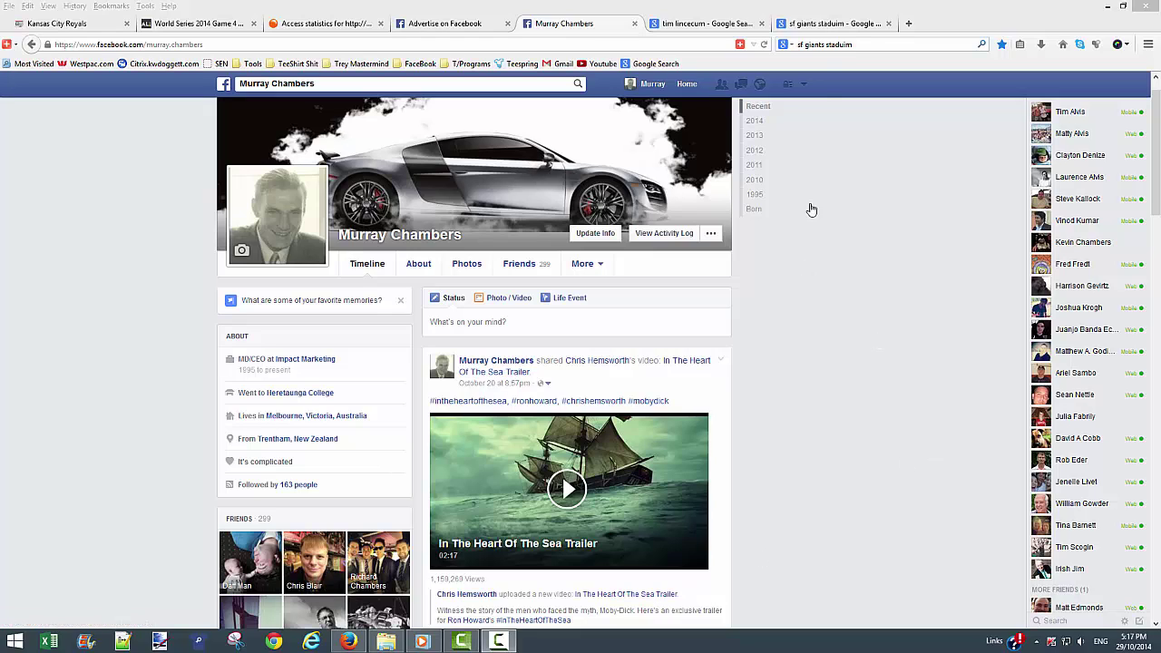
- Start creating a new Facebook ad and switch to the Vision Marketing ad account
{"action": "left_click", "coordinate": [805, 86]}
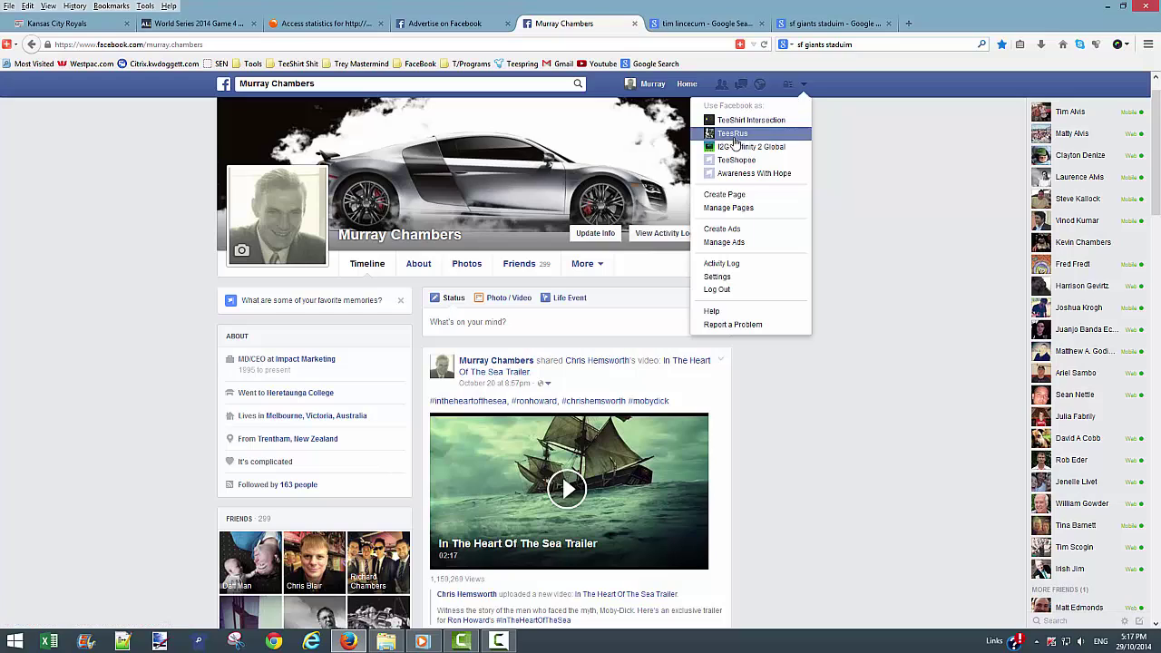
{"action": "left_click", "coordinate": [732, 231]}
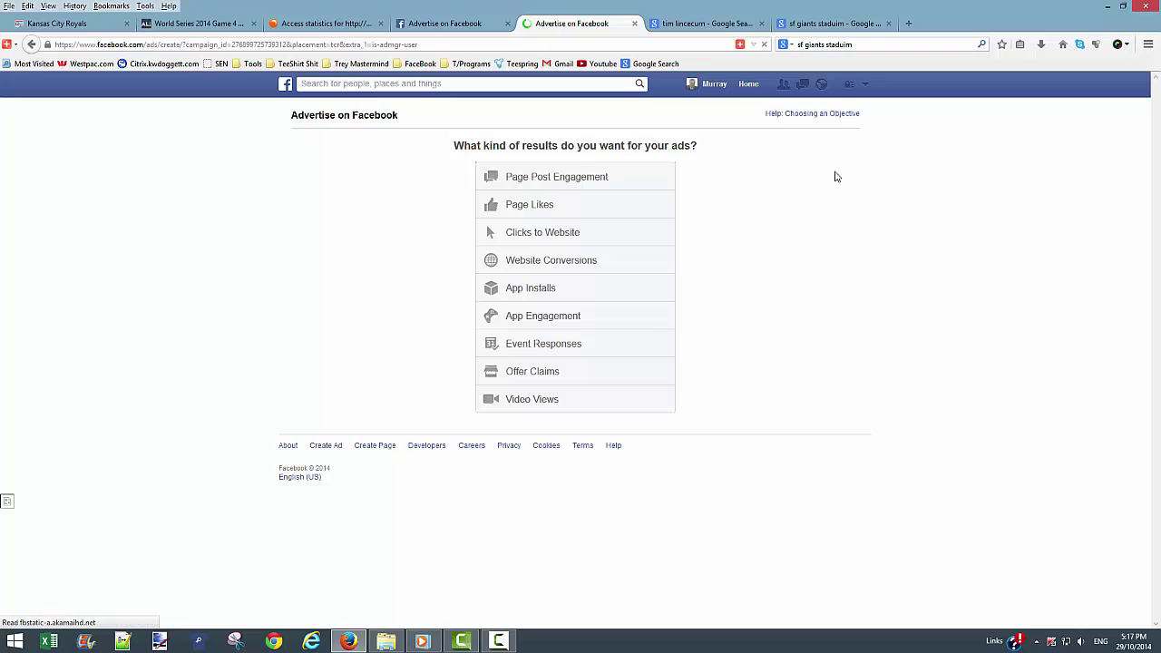
{"action": "left_click", "coordinate": [852, 116]}
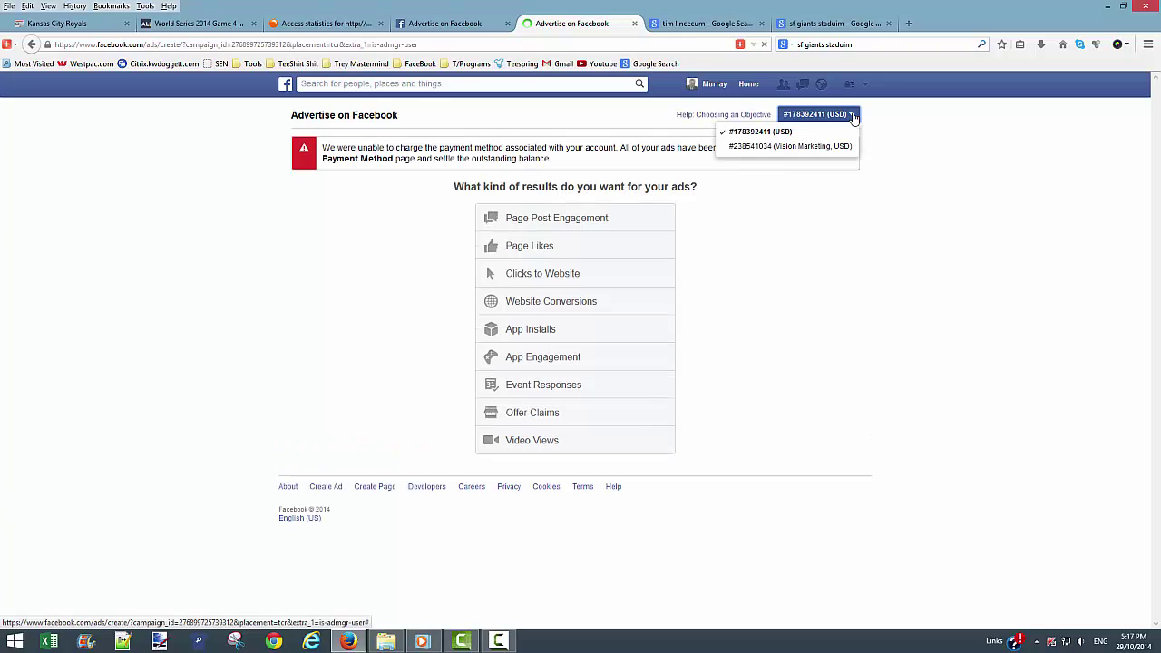
{"action": "left_click", "coordinate": [816, 147]}
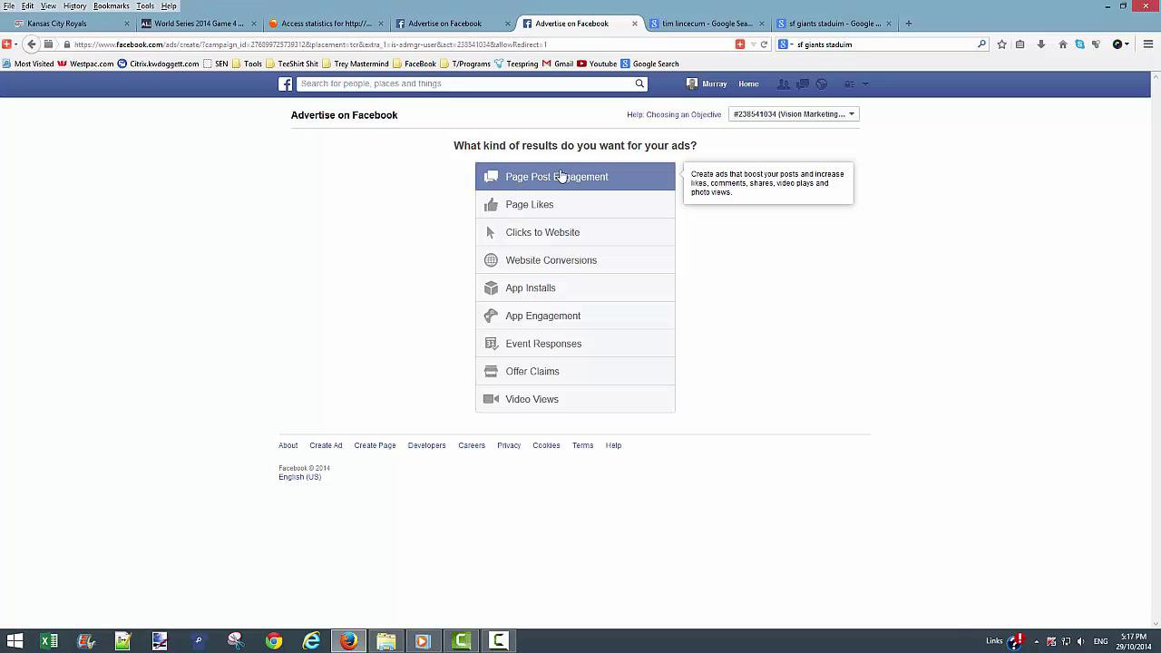
- Choose the Page Post Engagement objective for the TeeShirt Intersection page and continue with its "JUST RELEASED - SF GIANTS HOODIE" post
{"action": "left_click", "coordinate": [562, 176]}
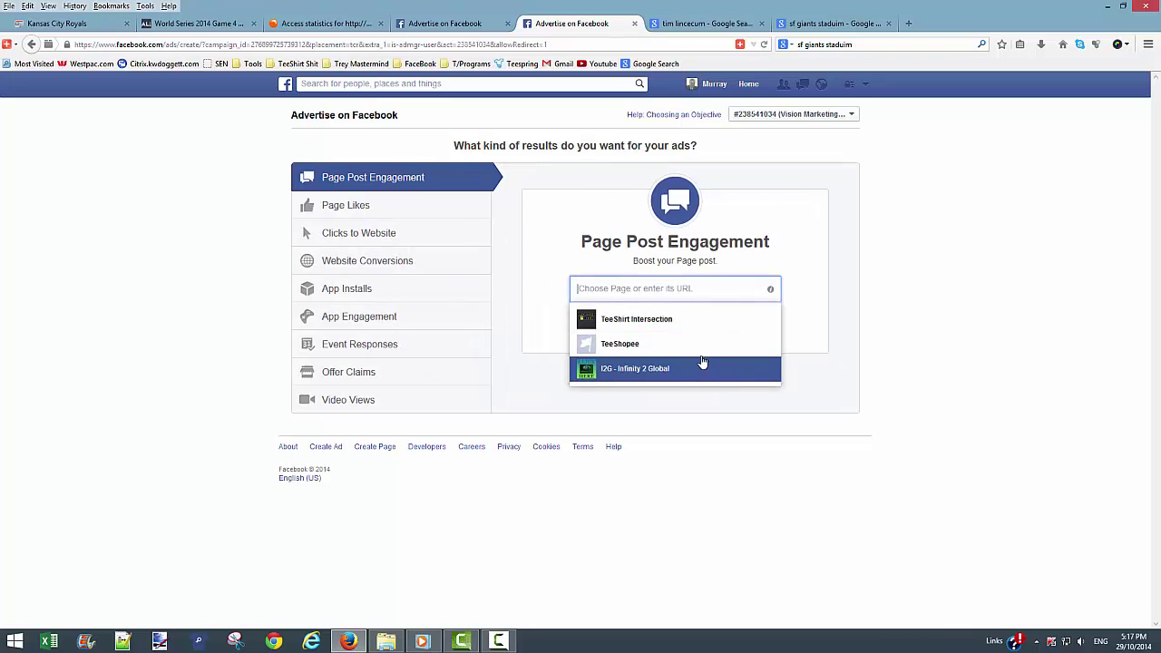
{"action": "left_click", "coordinate": [624, 322]}
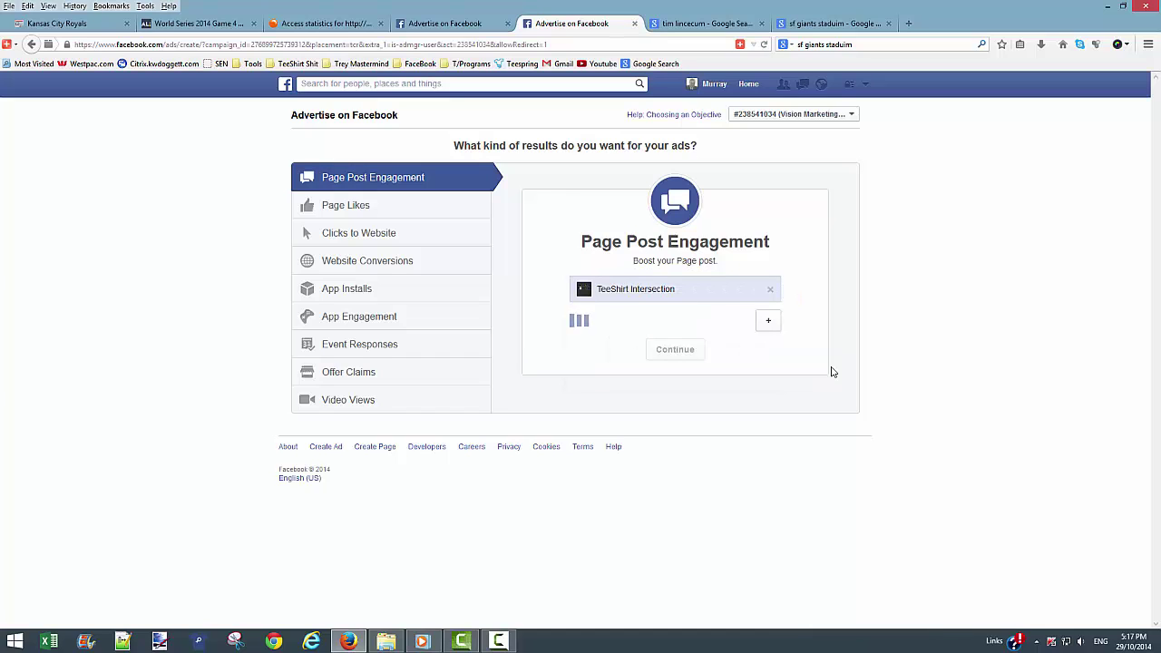
{"action": "left_click", "coordinate": [739, 323]}
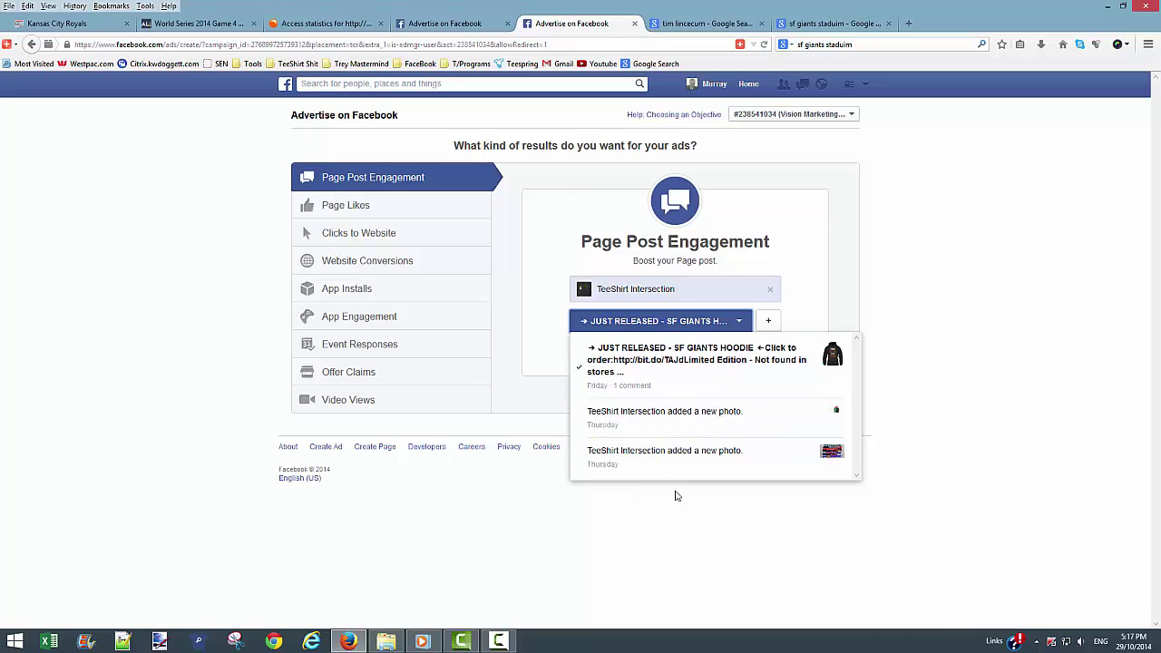
{"action": "left_click", "coordinate": [700, 360]}
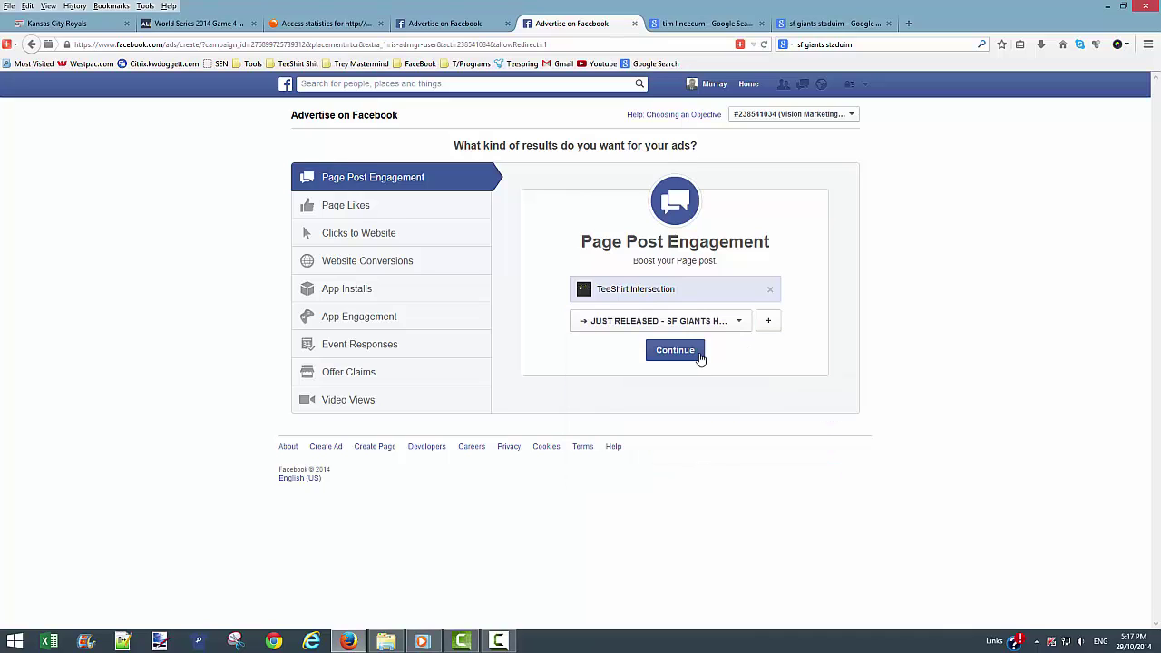
{"action": "left_click", "coordinate": [669, 352]}
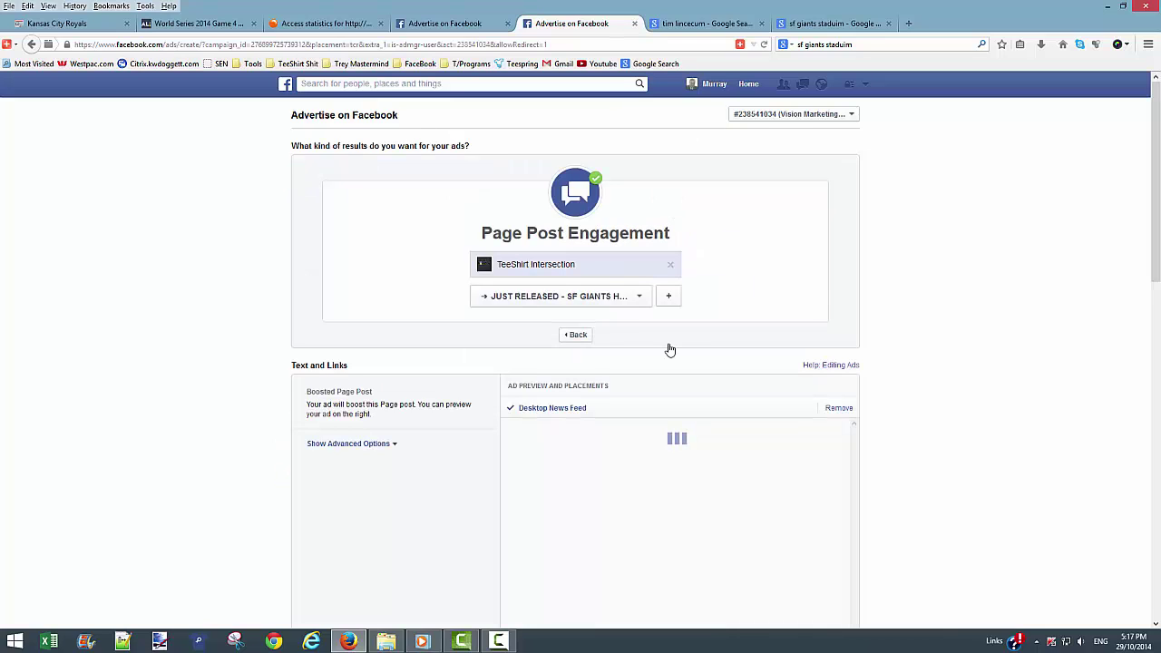
- Remove the Right Column and Mobile News Feed placements so the ad runs only in the Desktop News Feed
{"action": "scroll", "coordinate": [917, 311], "scroll_direction": "down", "scroll_amount": 5}
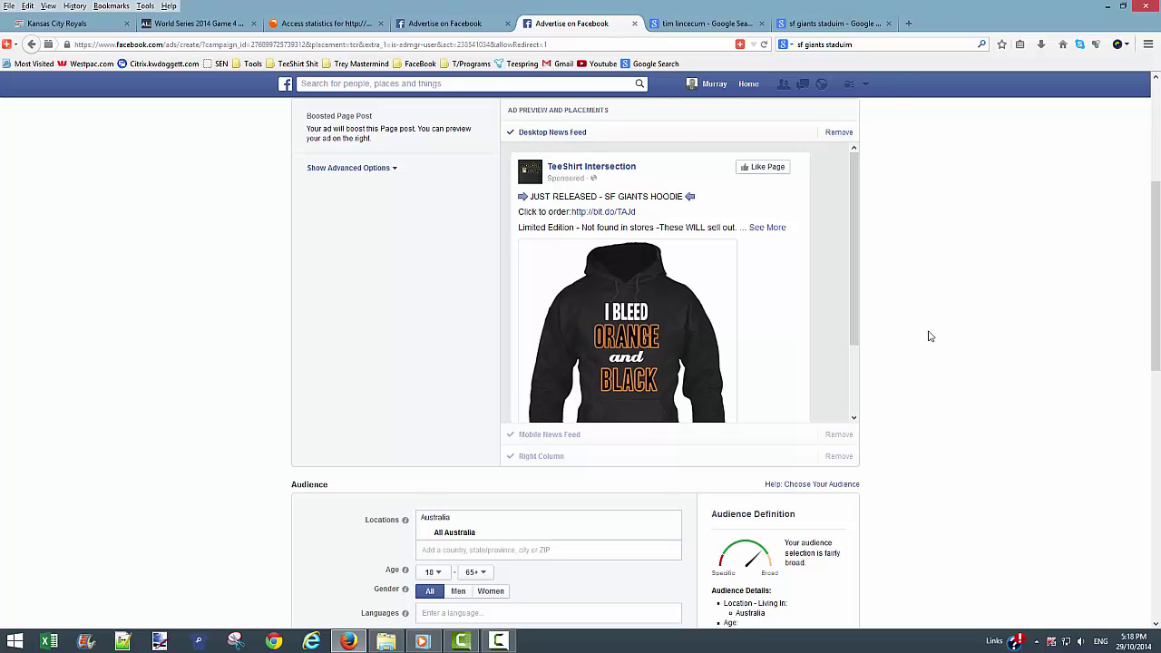
{"action": "scroll", "coordinate": [914, 445], "scroll_direction": "down", "scroll_amount": 1}
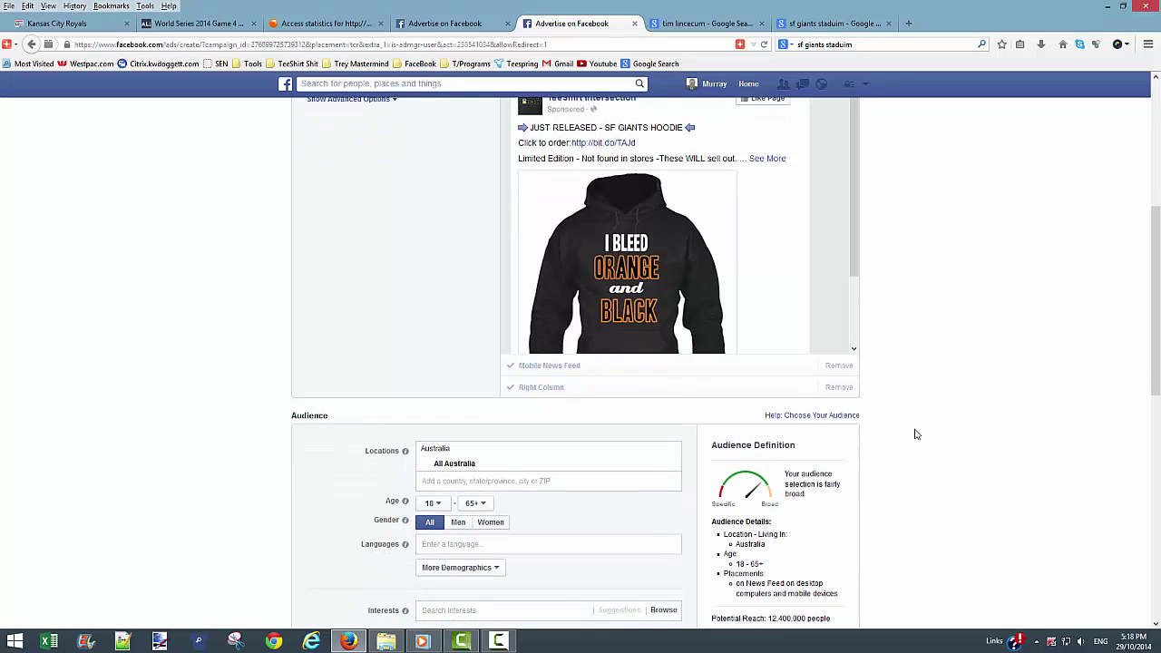
{"action": "left_click", "coordinate": [838, 388]}
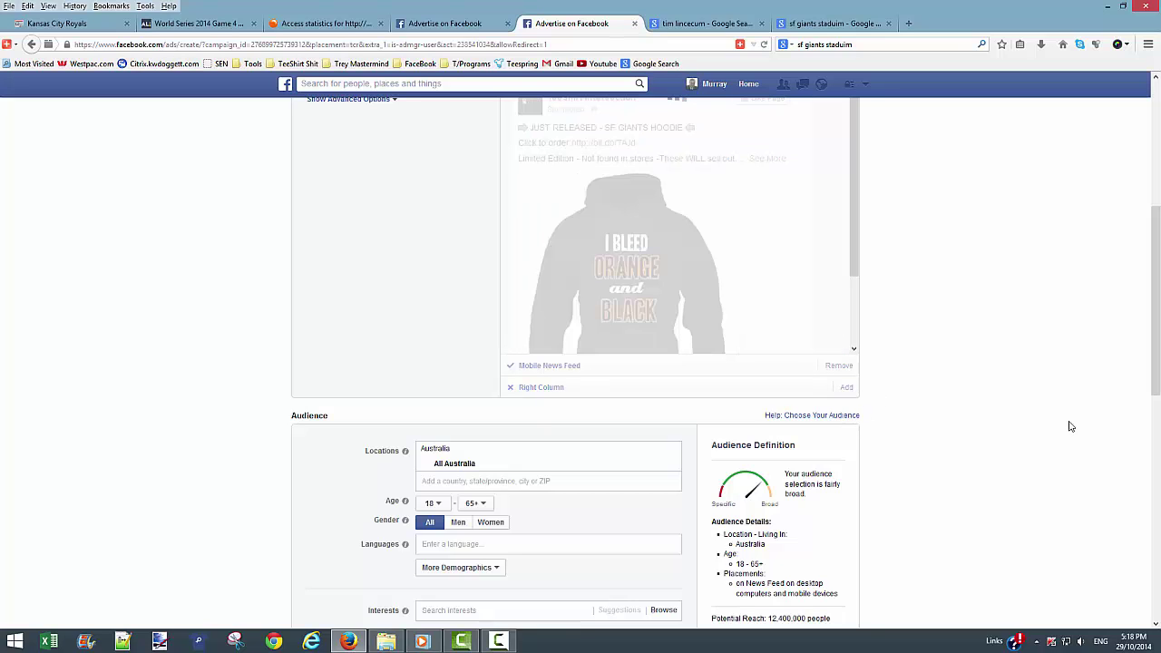
{"action": "scroll", "coordinate": [1016, 414], "scroll_direction": "up", "scroll_amount": 2}
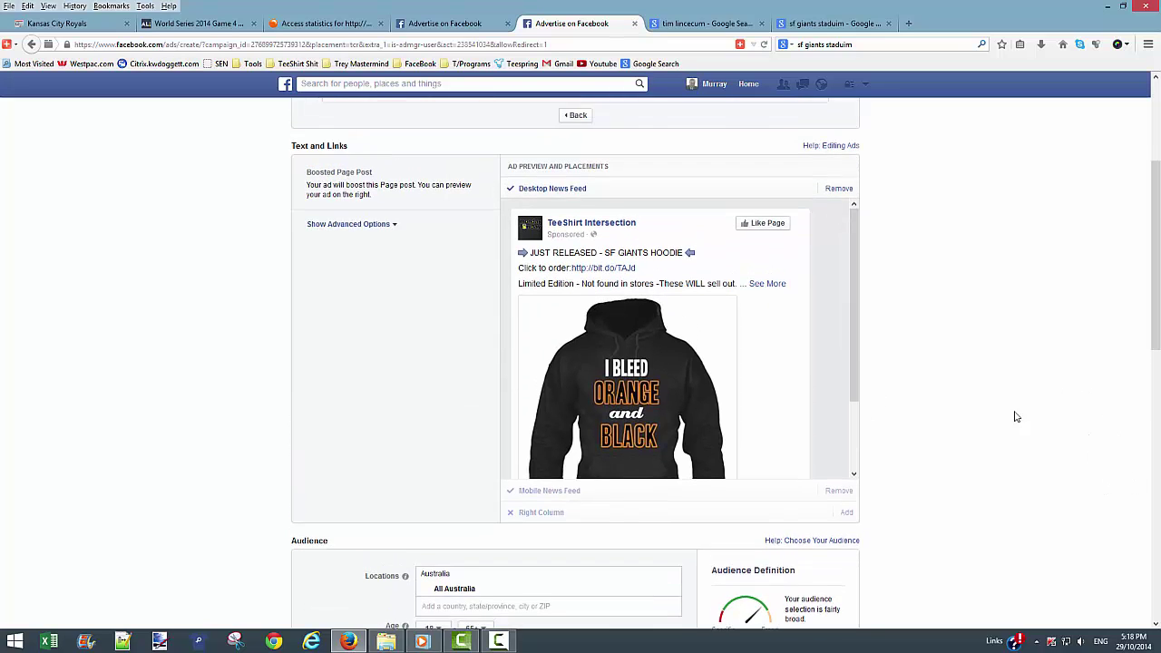
{"action": "scroll", "coordinate": [953, 460], "scroll_direction": "down", "scroll_amount": 1}
{"action": "scroll", "coordinate": [936, 471], "scroll_direction": "down", "scroll_amount": 1}
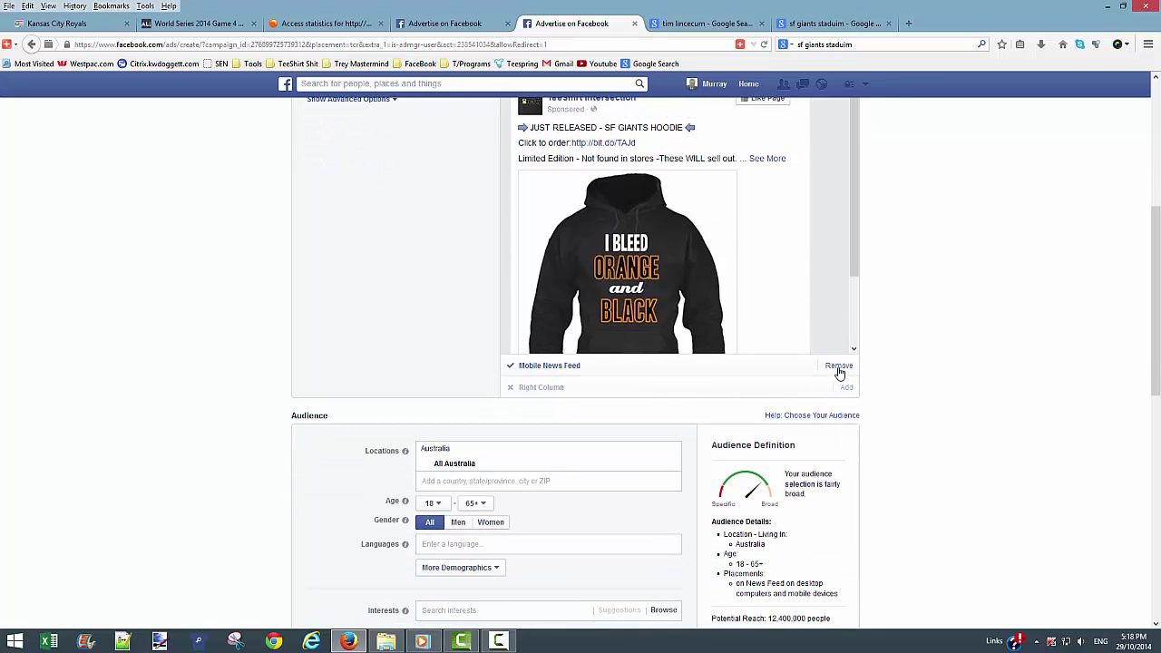
{"action": "left_click", "coordinate": [840, 368]}
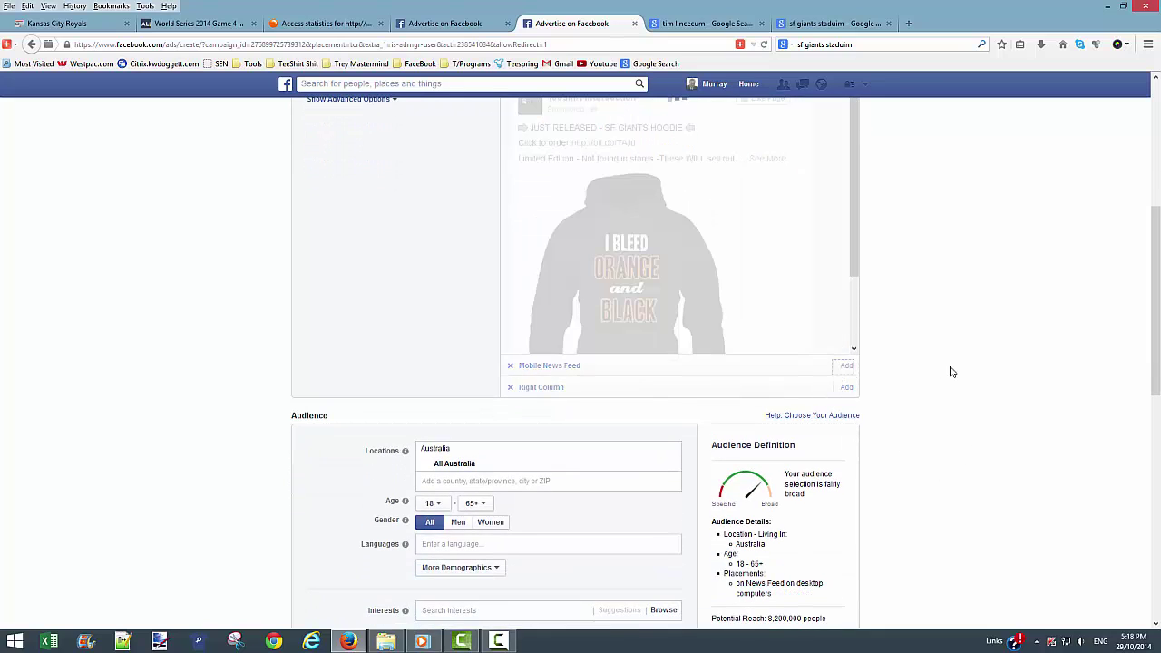
- Replace Australia with San Francisco, California, United States as the audience location
{"action": "scroll", "coordinate": [949, 370], "scroll_direction": "down", "scroll_amount": 2}
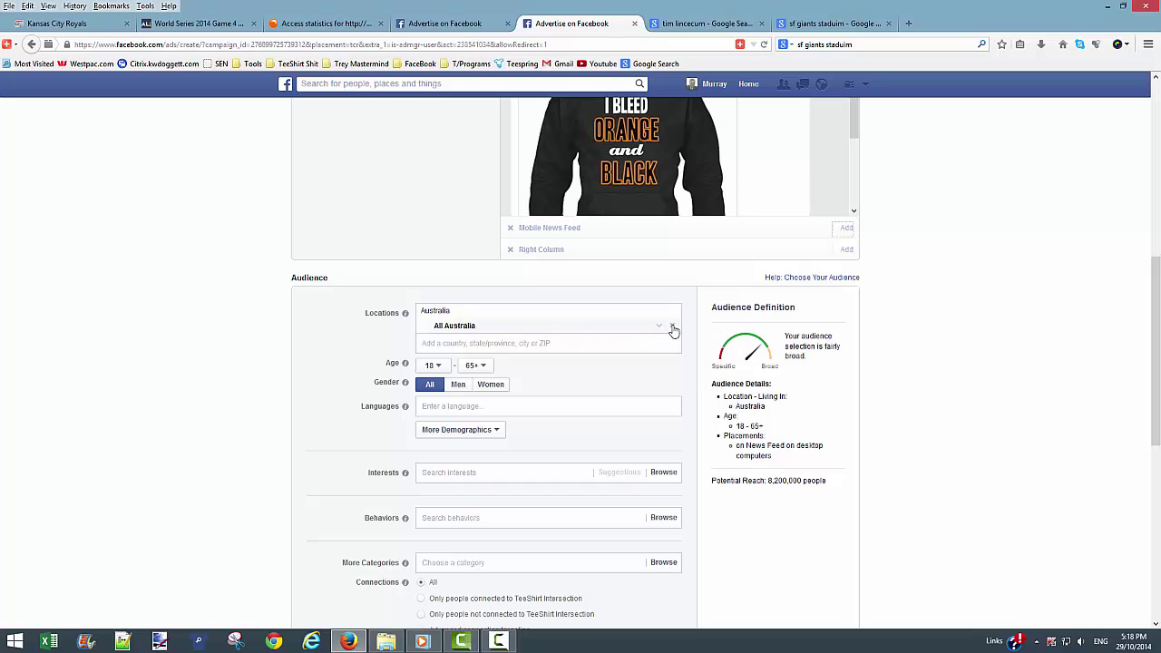
{"action": "left_click", "coordinate": [670, 327]}
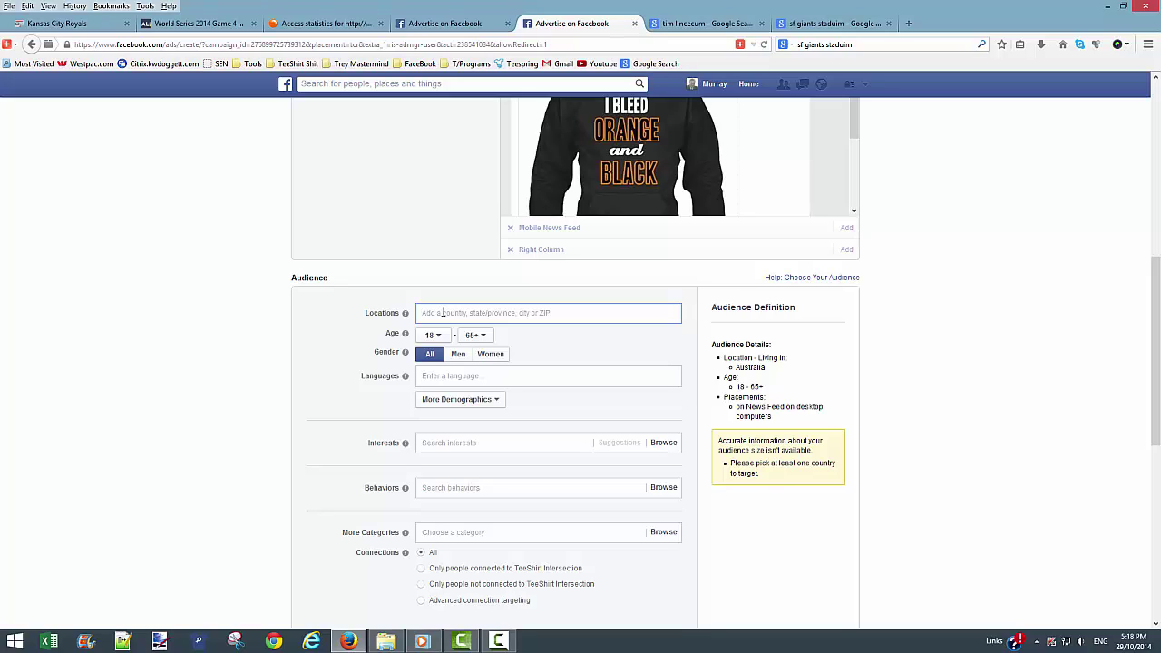
{"action": "type", "text": "San Fran"}
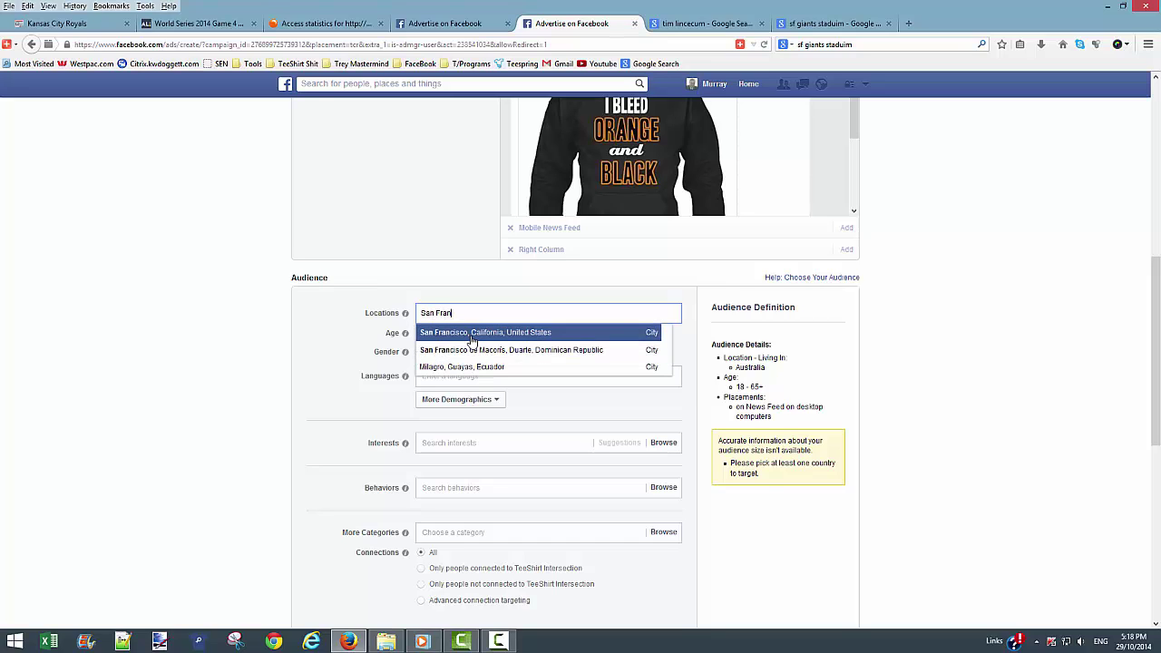
{"action": "left_click", "coordinate": [483, 338]}
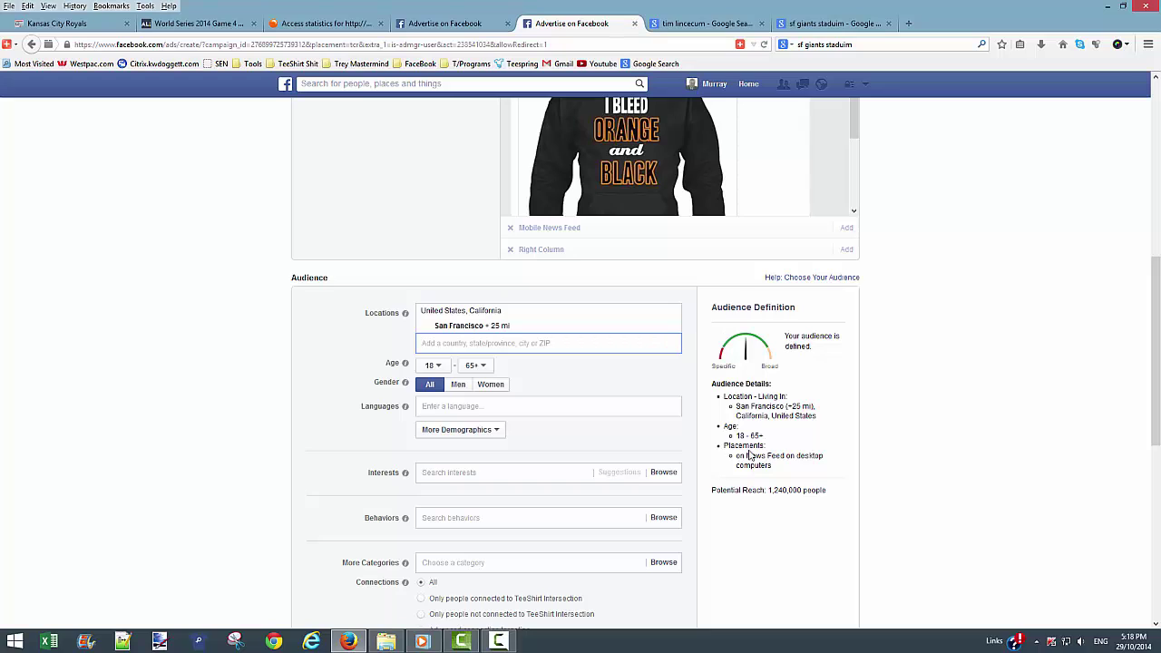
- Set the audience age range to 20–55
{"action": "left_click", "coordinate": [439, 366]}
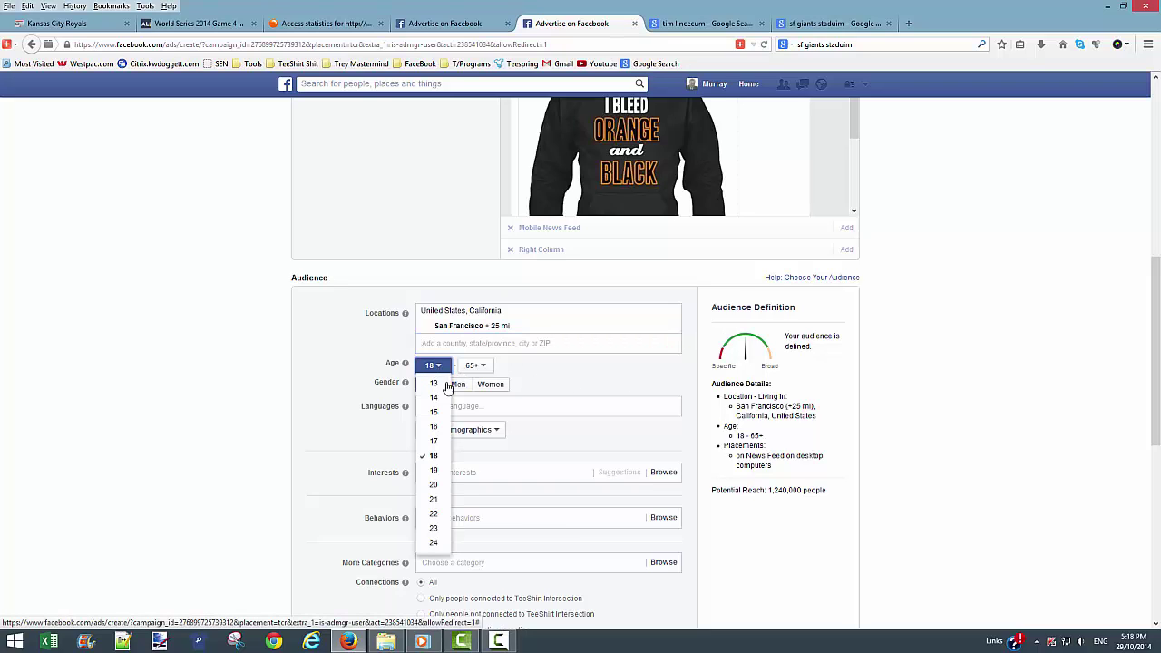
{"action": "left_click", "coordinate": [434, 484]}
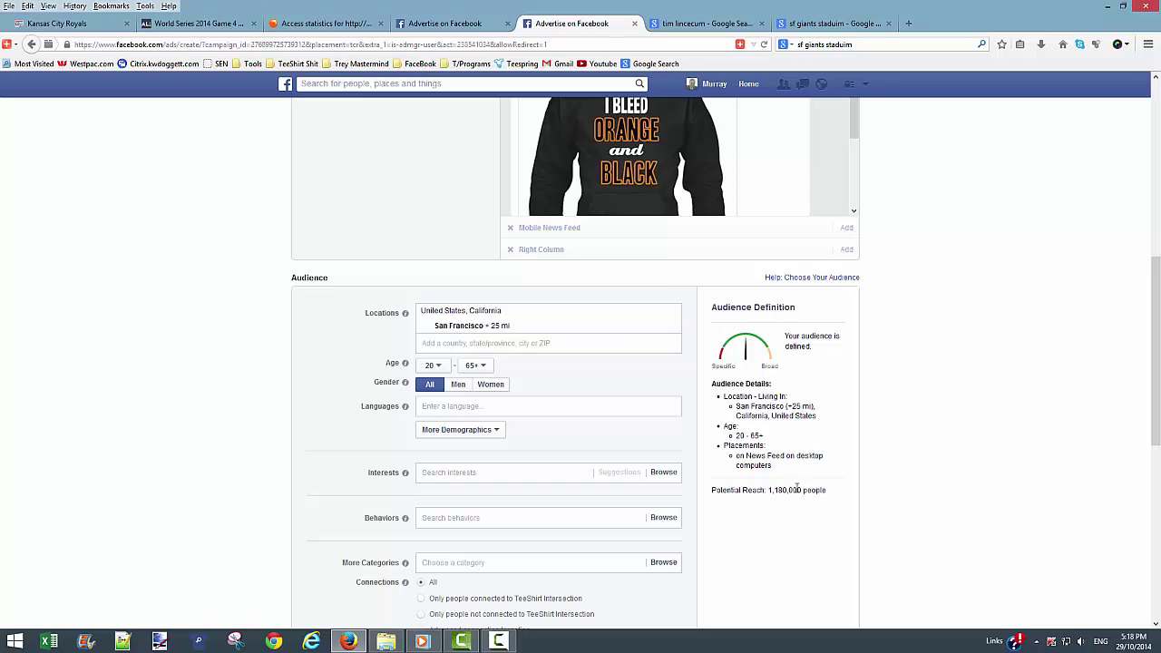
{"action": "left_click", "coordinate": [484, 365]}
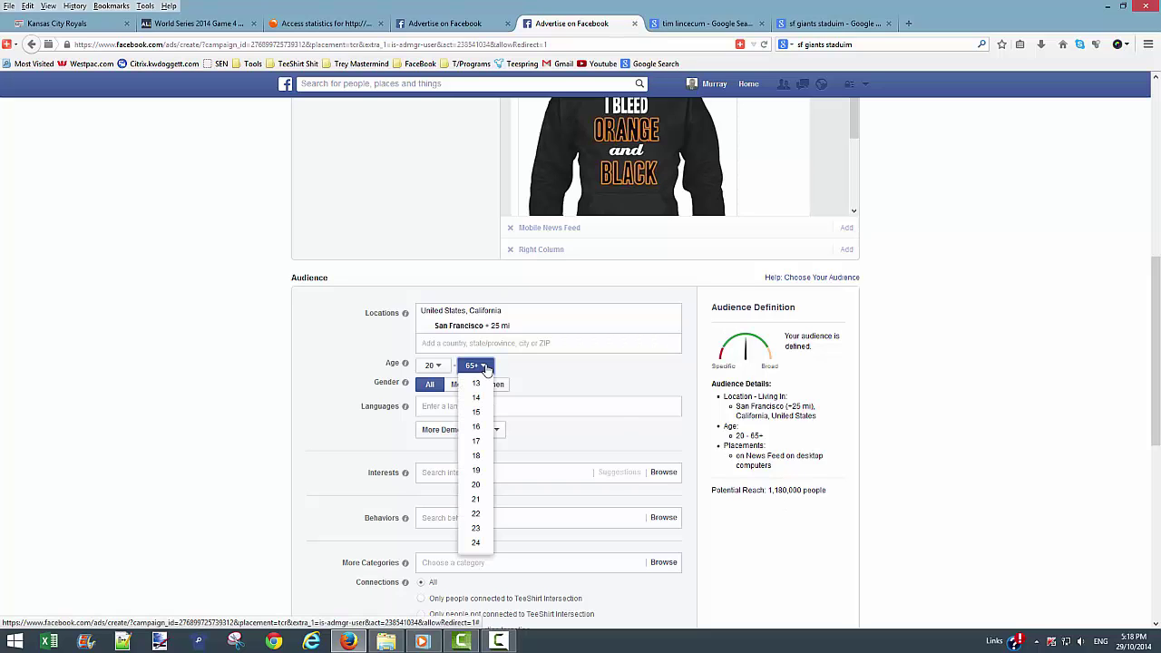
{"action": "scroll", "coordinate": [477, 446], "scroll_direction": "down", "scroll_amount": 5}
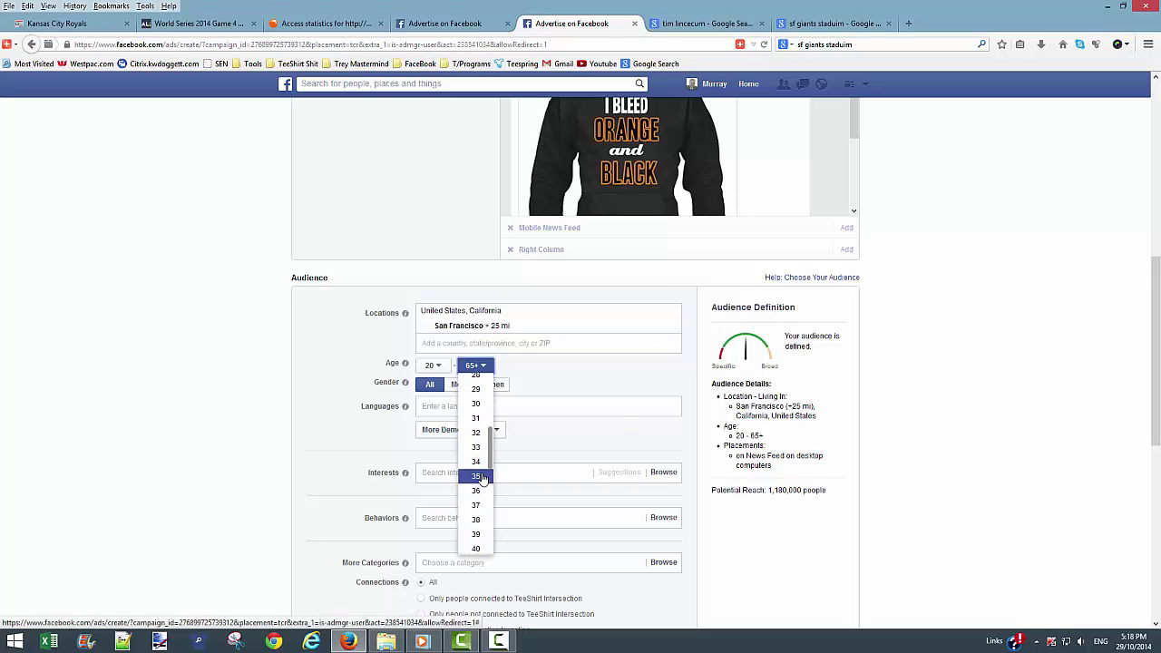
{"action": "scroll", "coordinate": [479, 480], "scroll_direction": "down", "scroll_amount": 6}
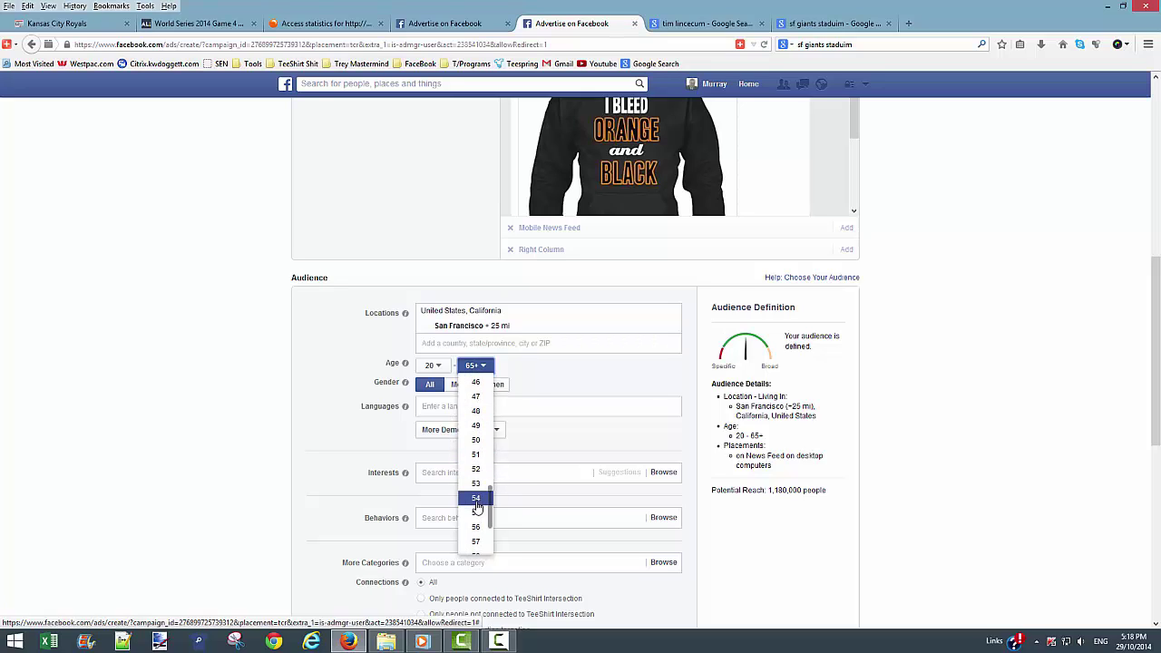
{"action": "left_click", "coordinate": [476, 514]}
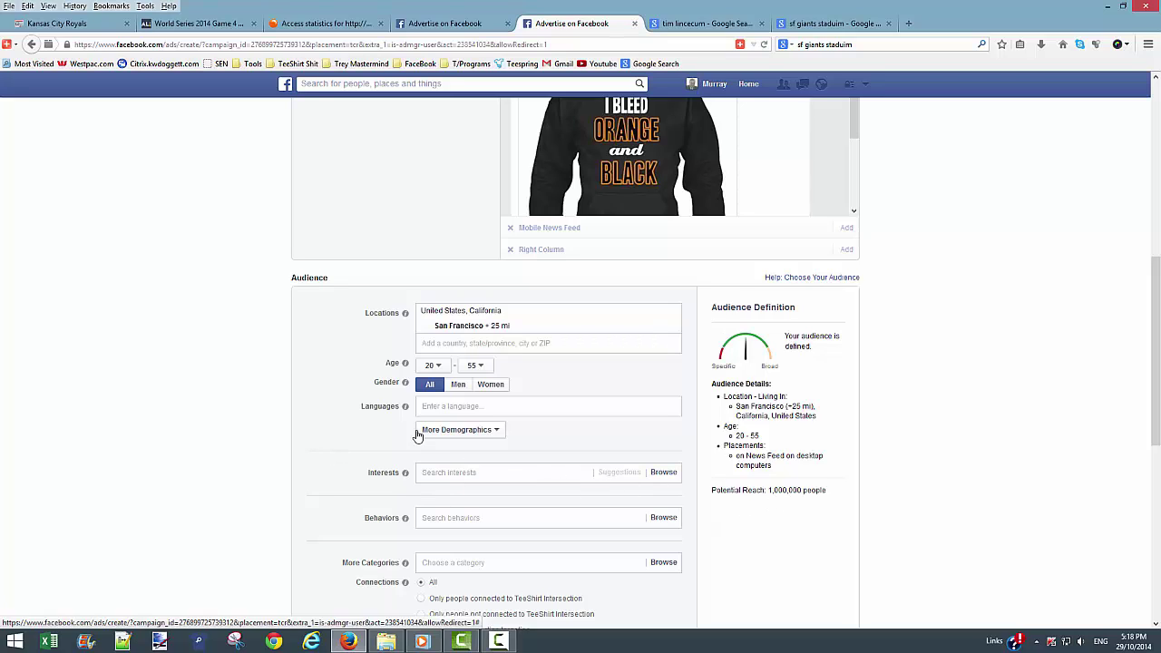
- Try targeting men only and women only to compare potential reach, and return the gender to All
{"action": "left_click", "coordinate": [458, 385]}
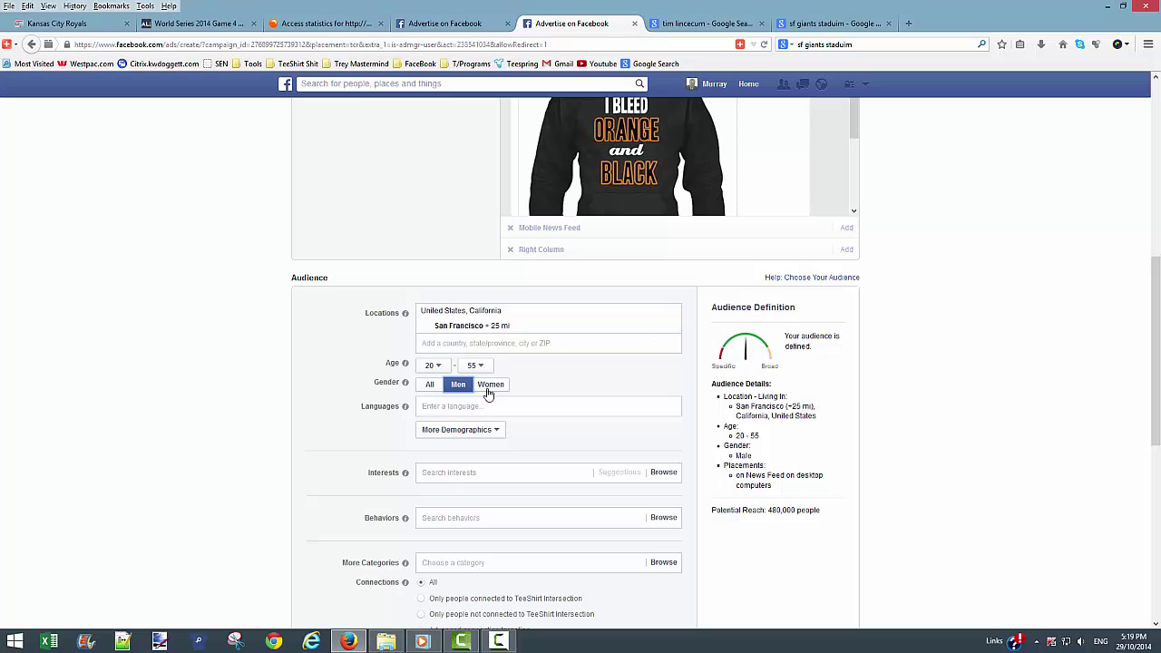
{"action": "left_click", "coordinate": [489, 390]}
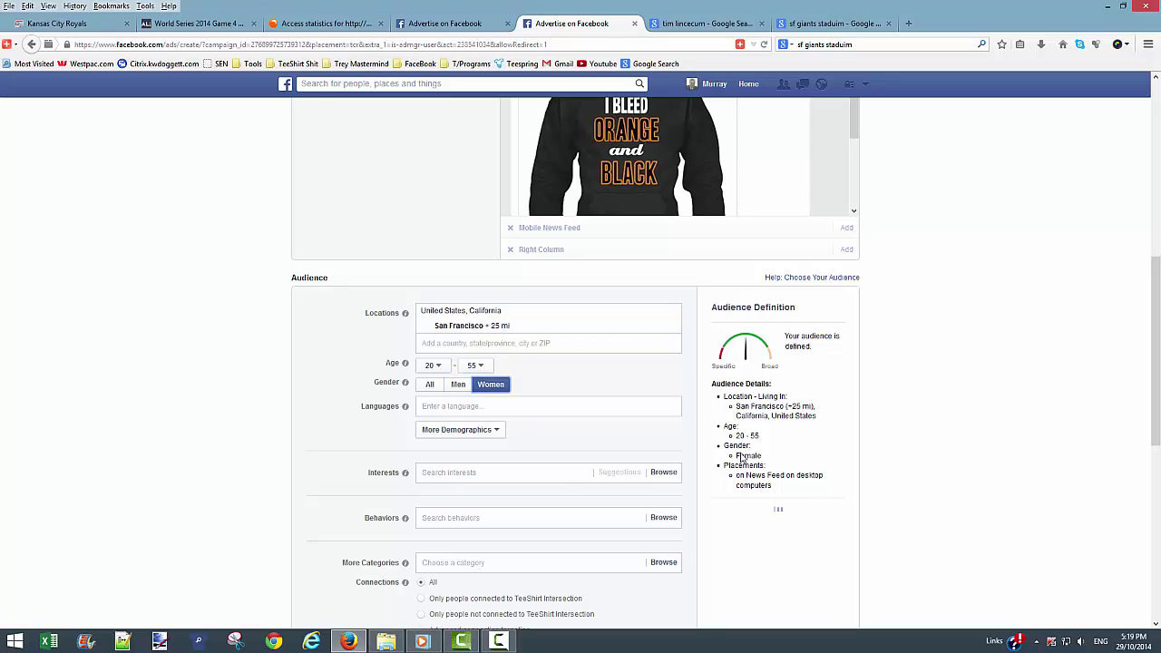
{"action": "mouse_move", "coordinate": [406, 406]}
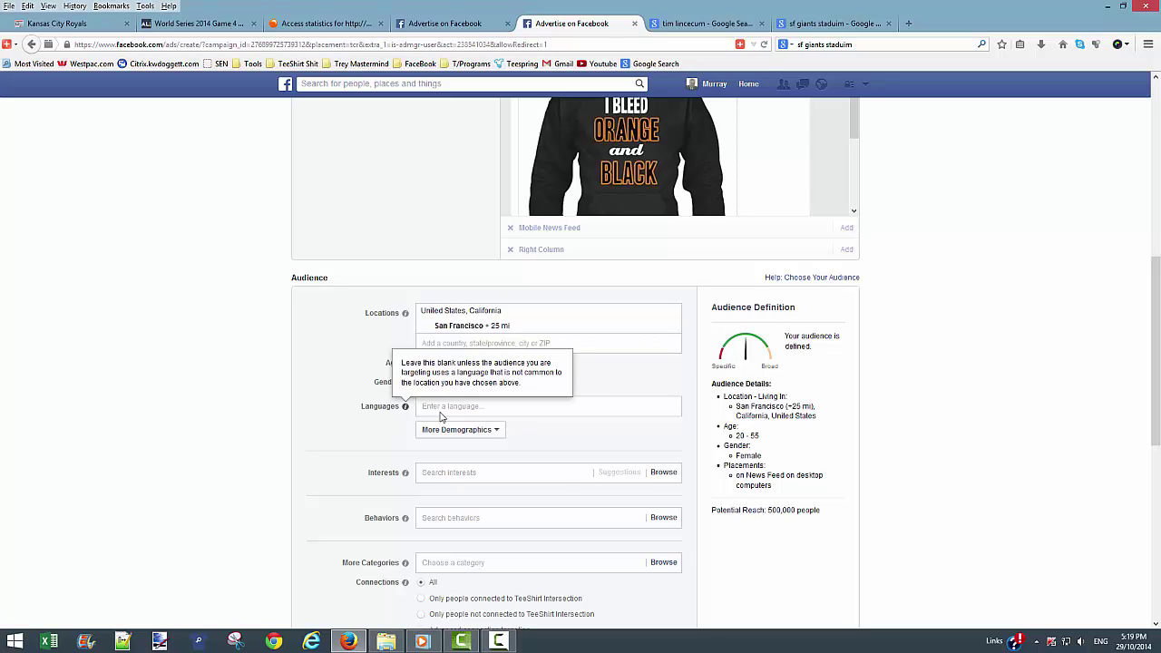
{"action": "left_click", "coordinate": [427, 385]}
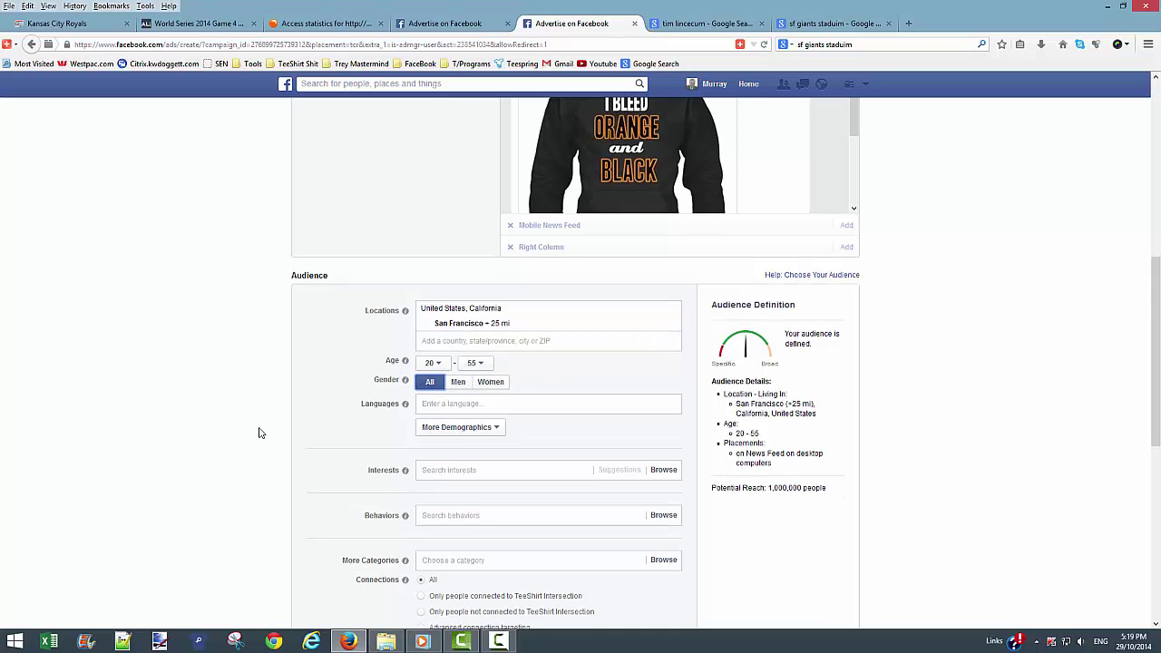
- Search the audience interests for Giants and add San Francisco Giants as an interest
{"action": "scroll", "coordinate": [260, 432], "scroll_direction": "down", "scroll_amount": 3}
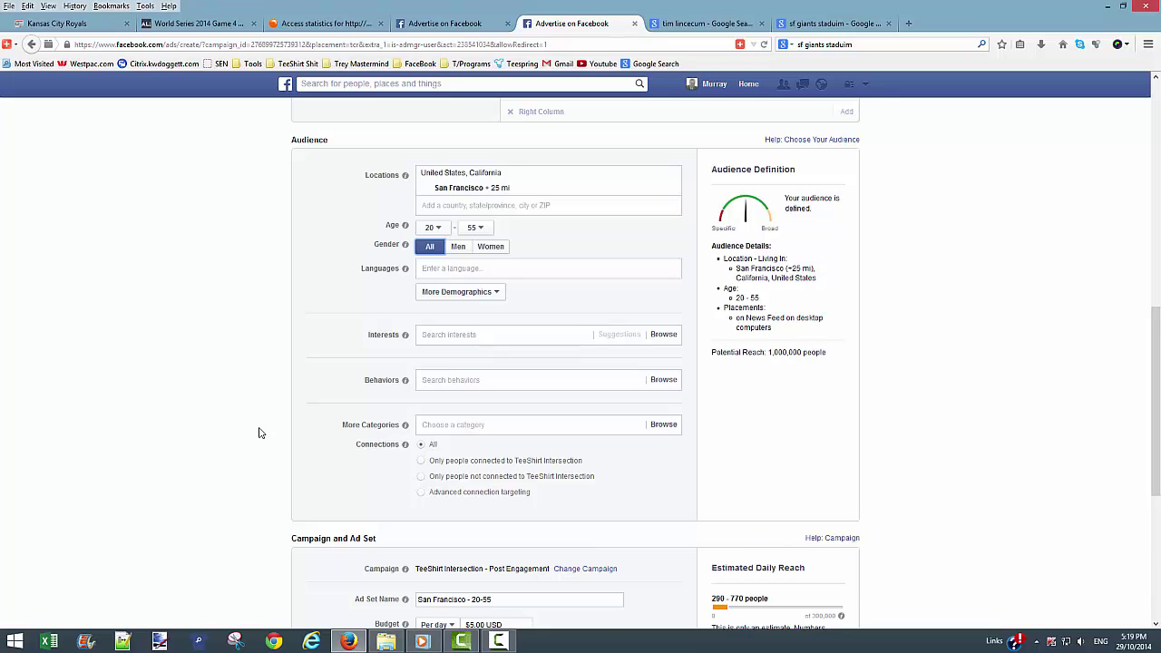
{"action": "scroll", "coordinate": [740, 404], "scroll_direction": "down", "scroll_amount": 2}
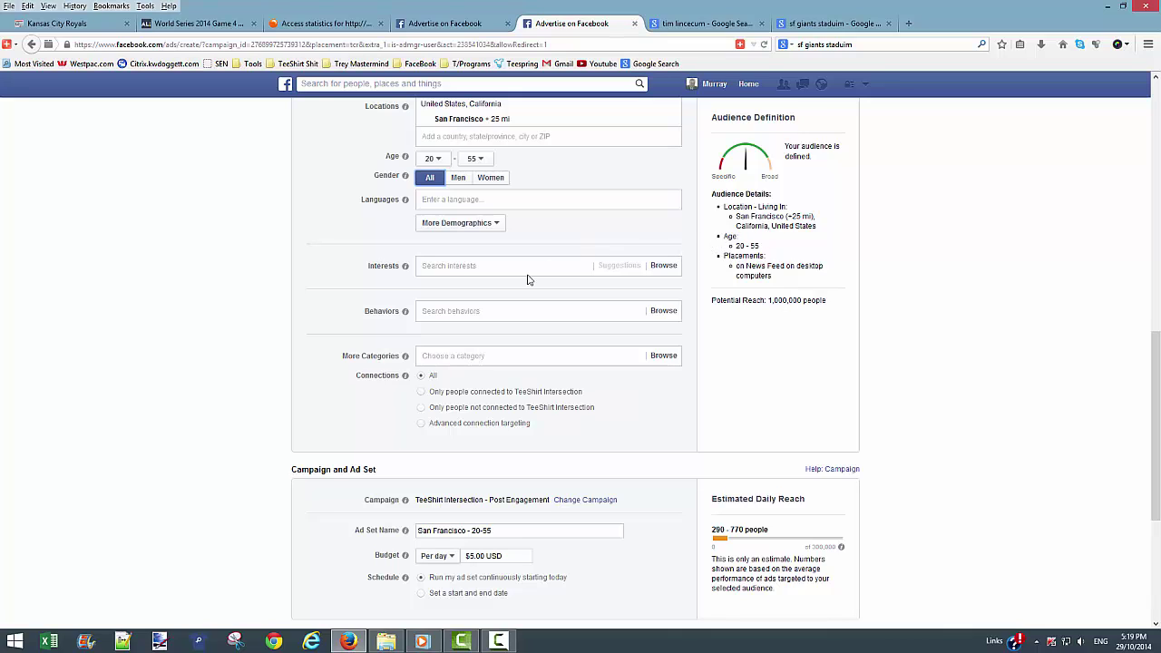
{"action": "left_click", "coordinate": [441, 265]}
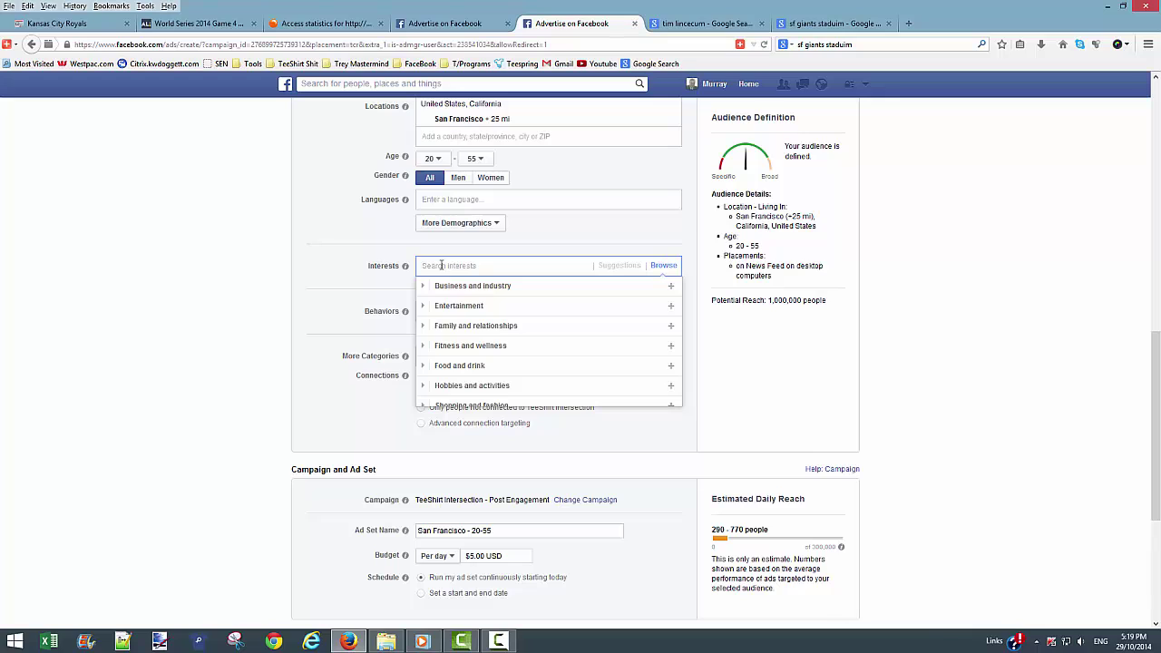
{"action": "type", "text": "Giants"}
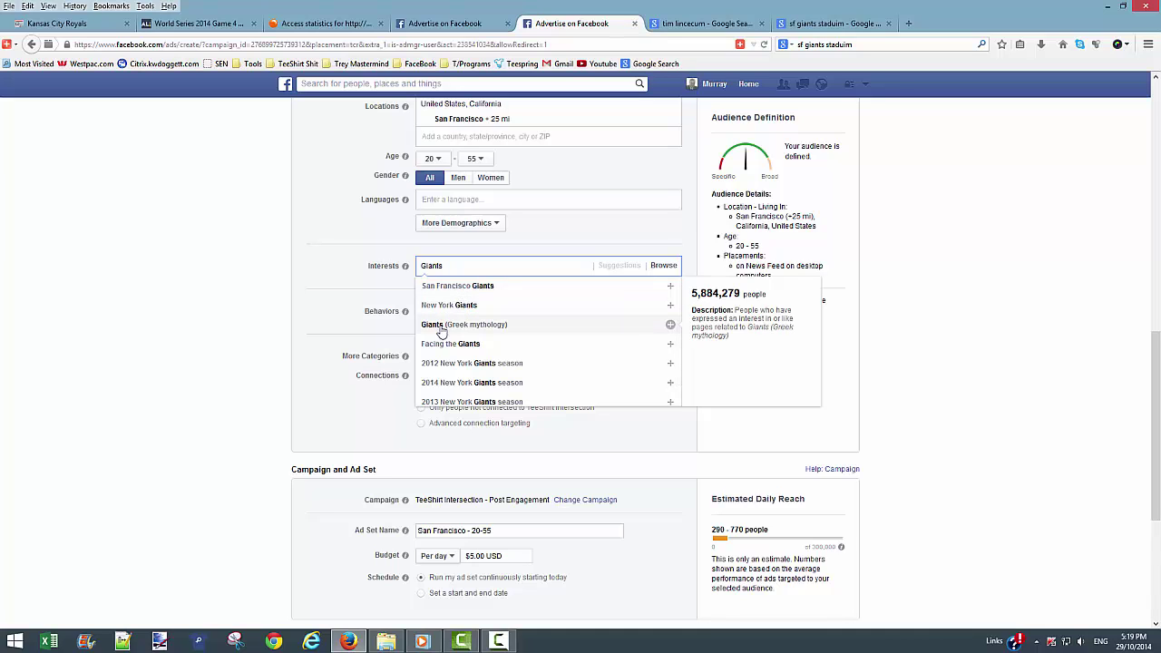
{"action": "scroll", "coordinate": [590, 363], "scroll_direction": "down", "scroll_amount": 1}
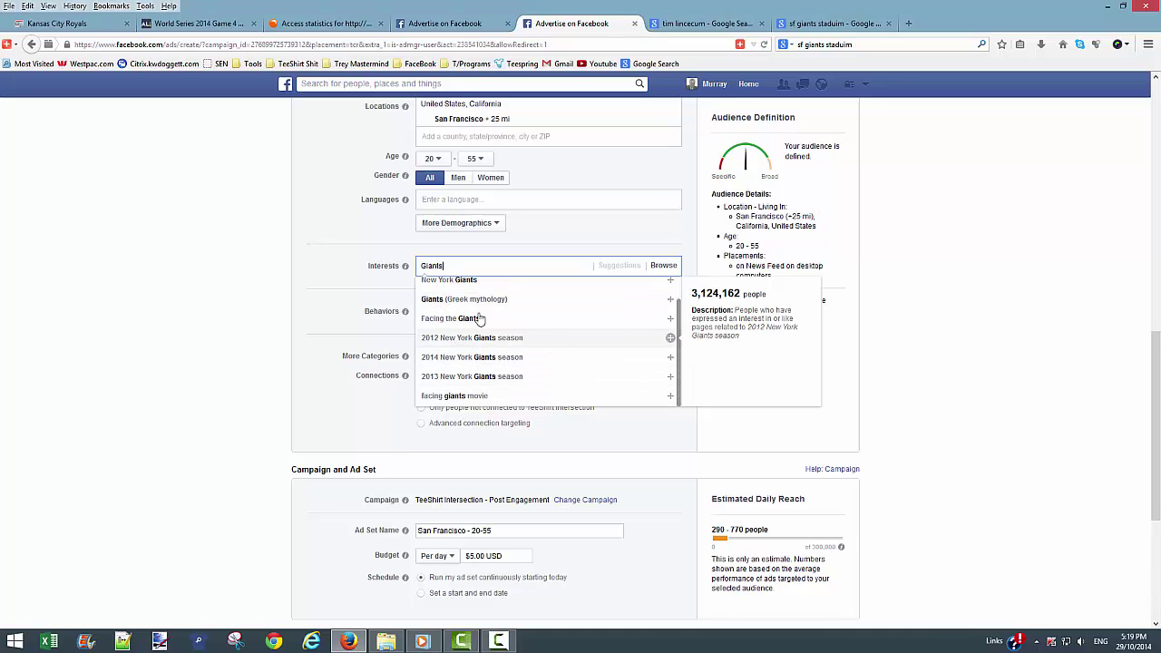
{"action": "scroll", "coordinate": [481, 319], "scroll_direction": "up", "scroll_amount": 1}
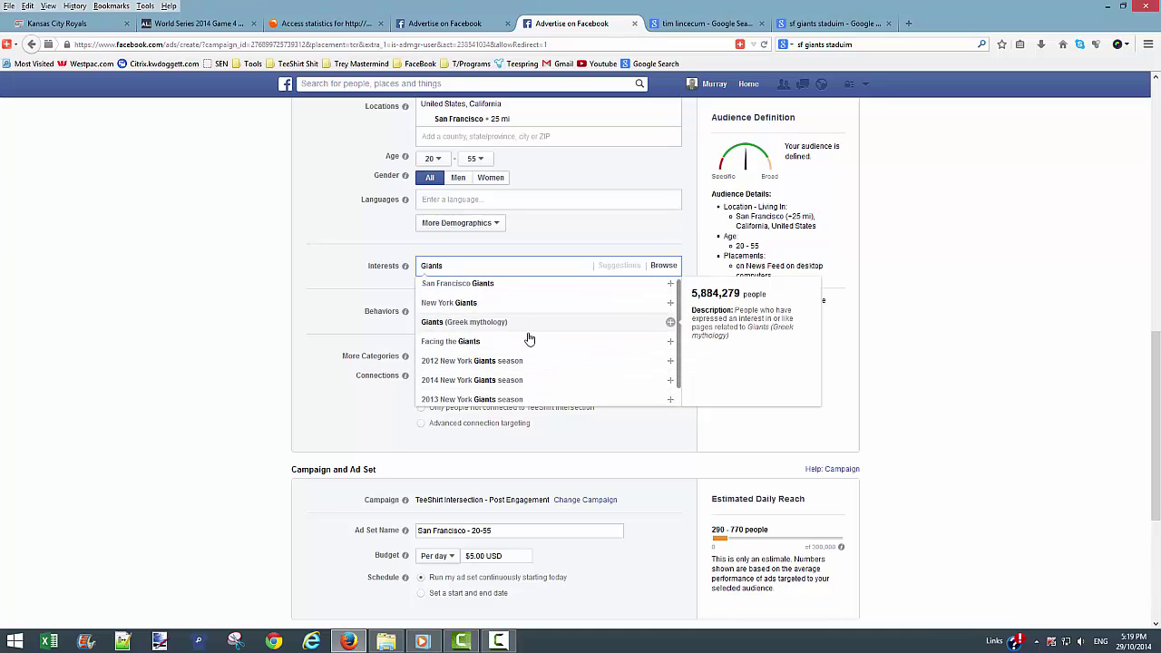
{"action": "left_click", "coordinate": [451, 287]}
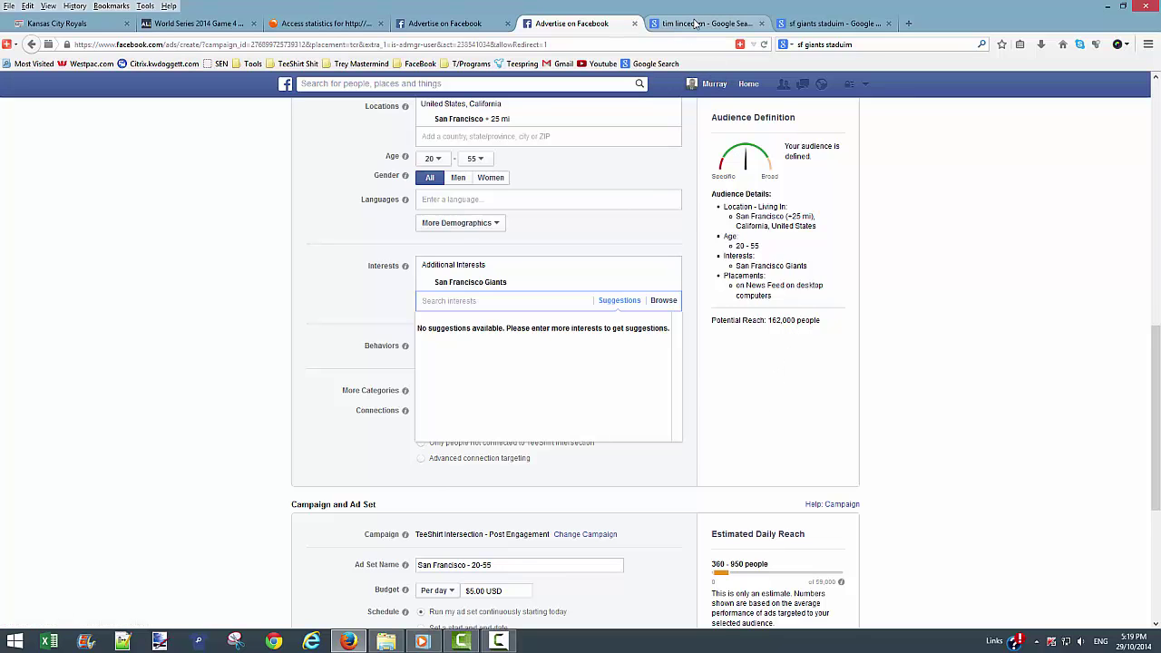
- Copy the name Tim Lincecum from the Google roster results and add it to the ad's audience interests
{"action": "left_click", "coordinate": [696, 24]}
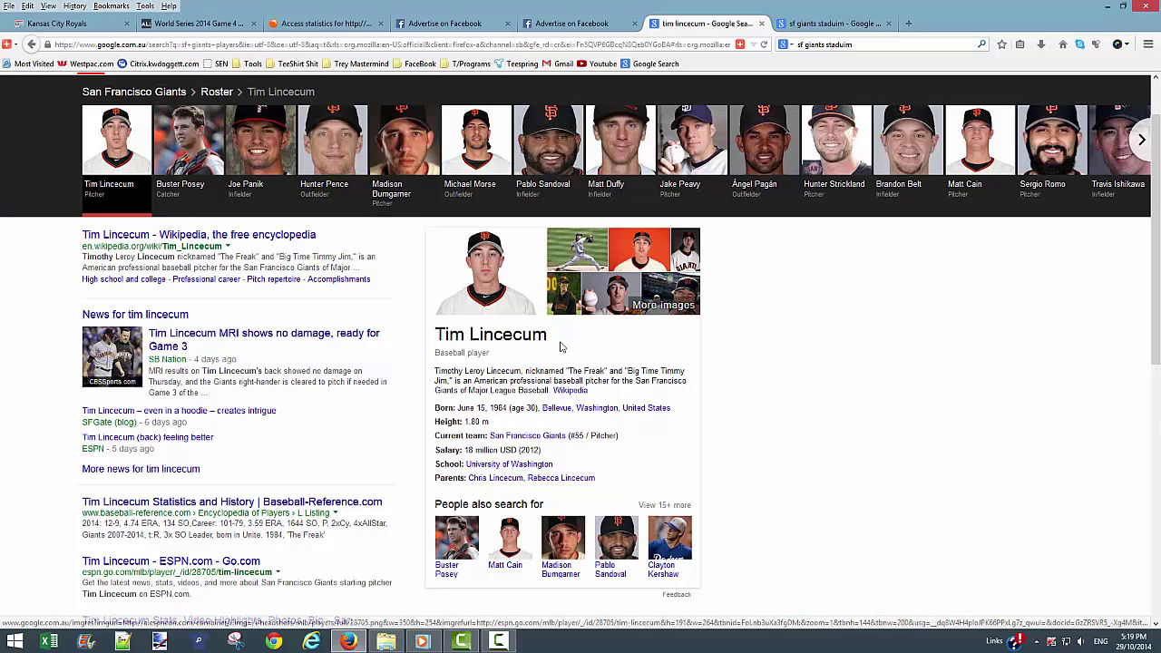
{"action": "left_click_drag", "start_coordinate": [551, 337], "coordinate": [436, 337]}
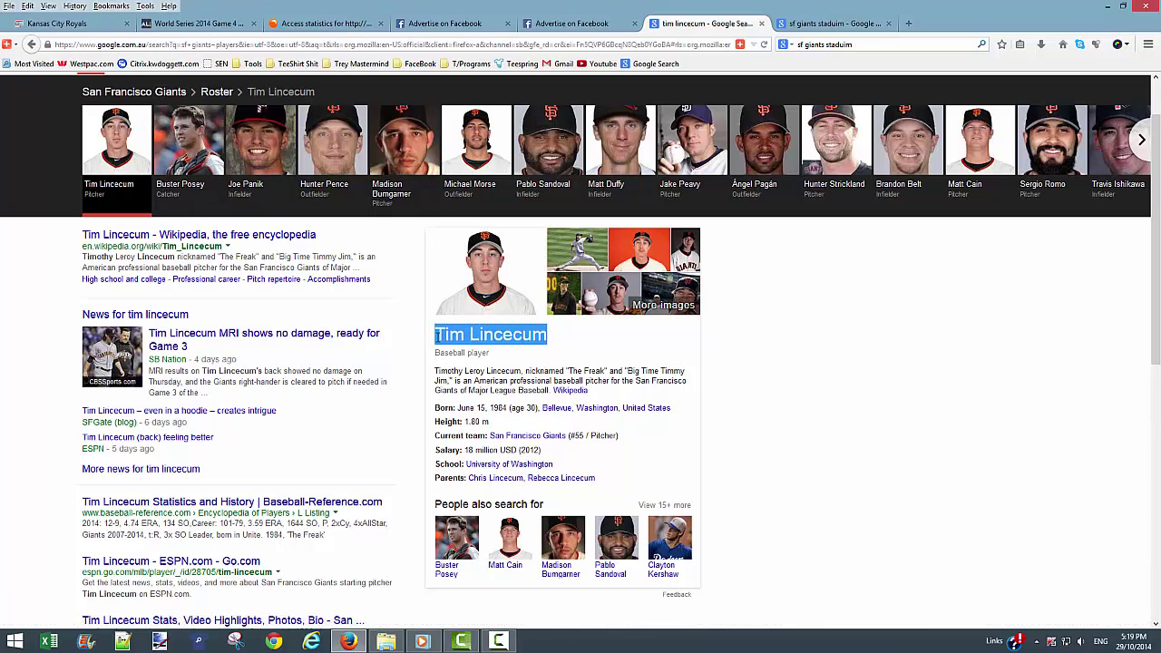
{"action": "right_click", "coordinate": [447, 336]}
{"action": "left_click", "coordinate": [486, 355]}
{"action": "left_click", "coordinate": [561, 20]}
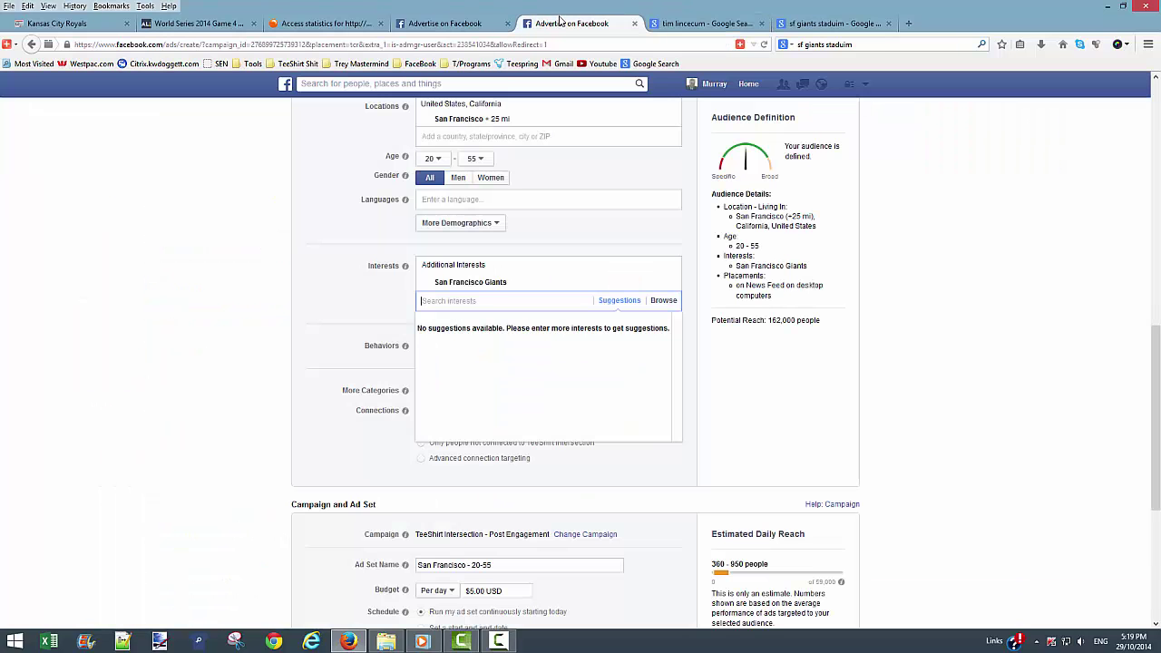
{"action": "right_click", "coordinate": [458, 300]}
{"action": "left_click", "coordinate": [505, 369]}
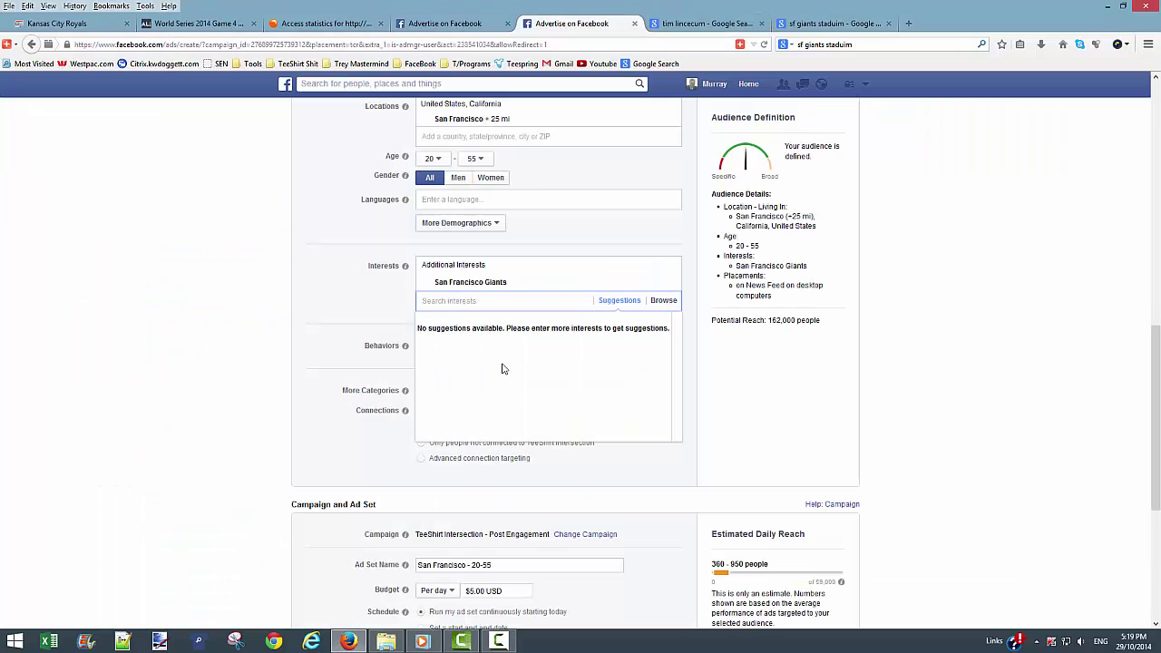
{"action": "left_click", "coordinate": [473, 317]}
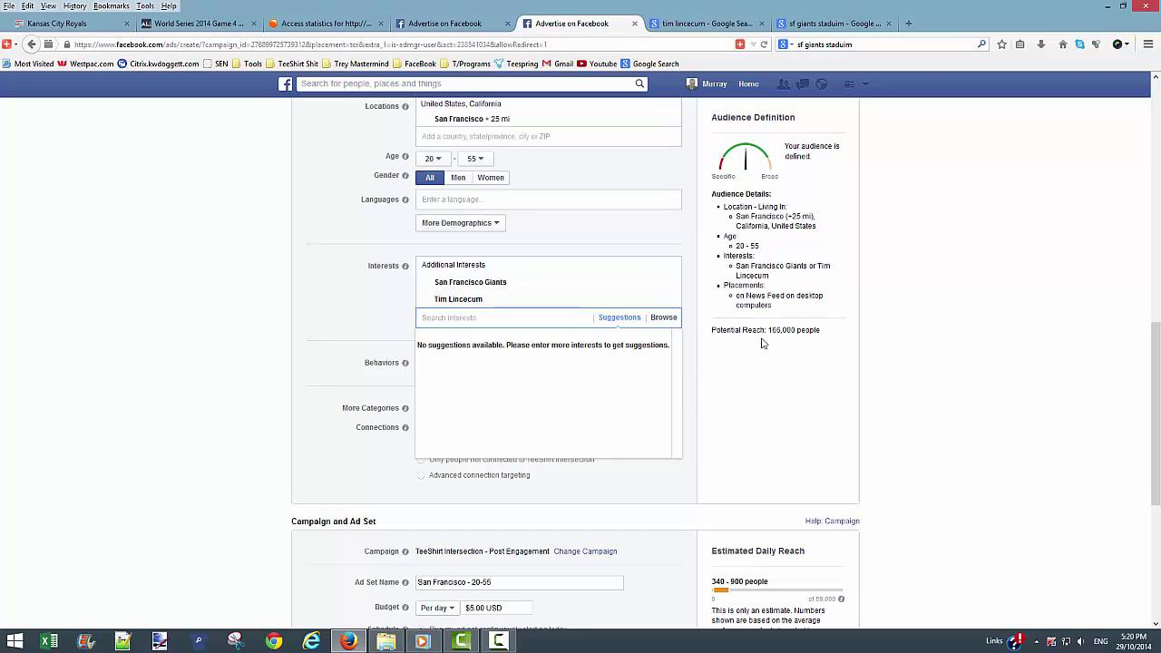
- Open Buster Posey in the Giants roster results, copy the player's name and add it as an audience interest
{"action": "left_click", "coordinate": [701, 23]}
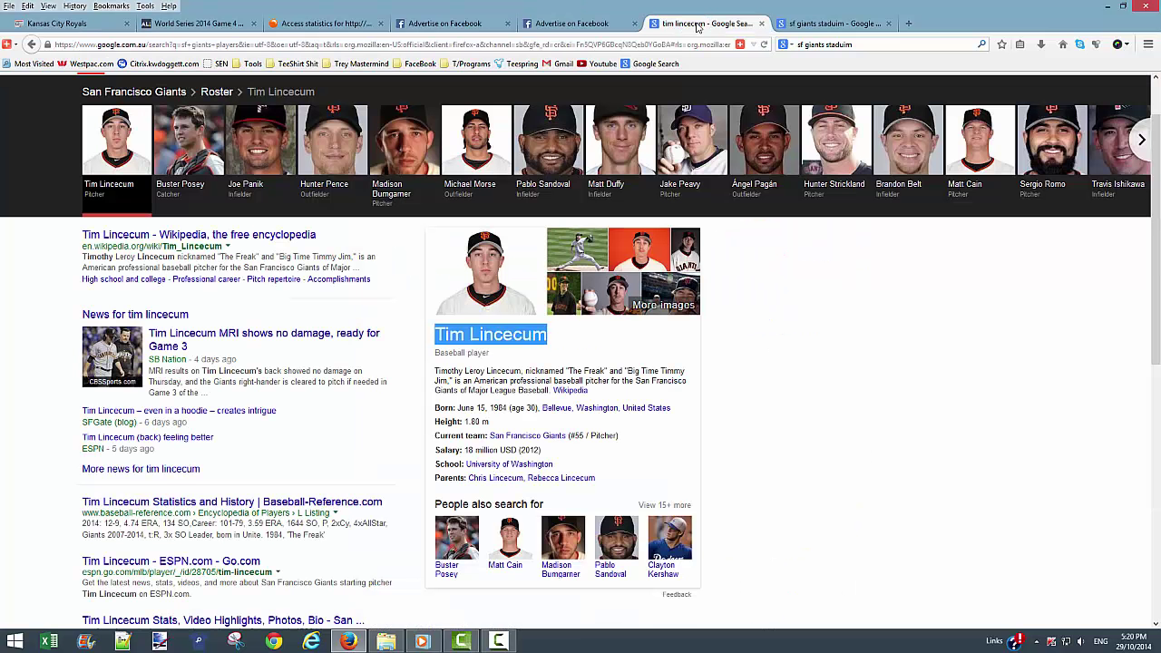
{"action": "left_click", "coordinate": [173, 186]}
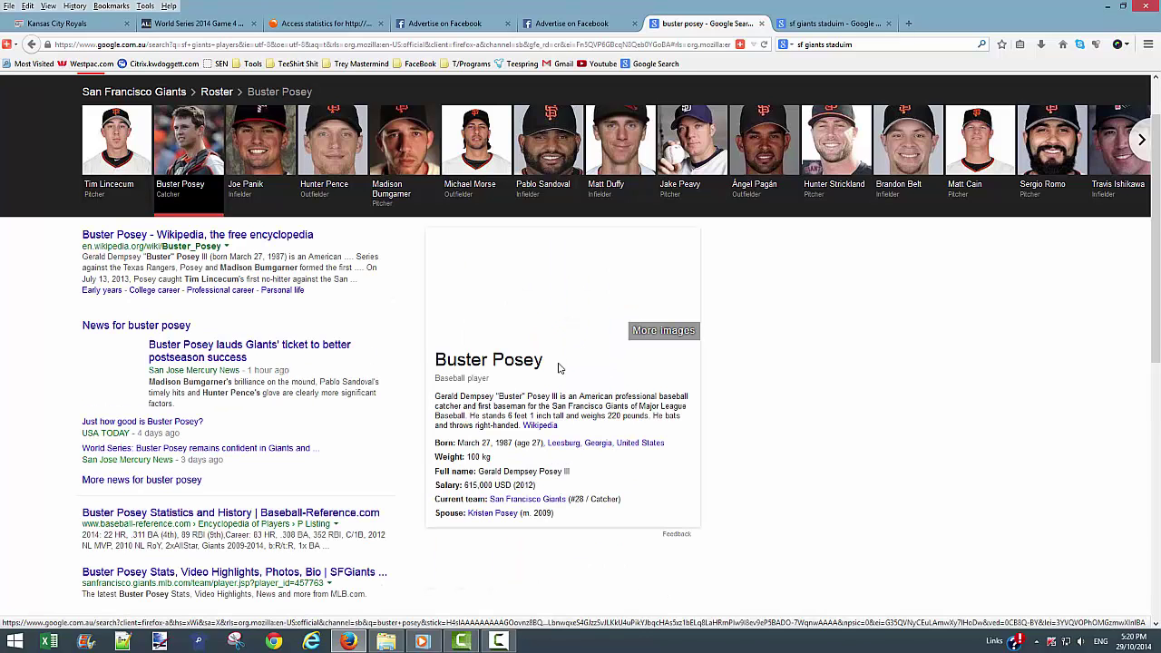
{"action": "left_click_drag", "start_coordinate": [544, 360], "coordinate": [514, 360]}
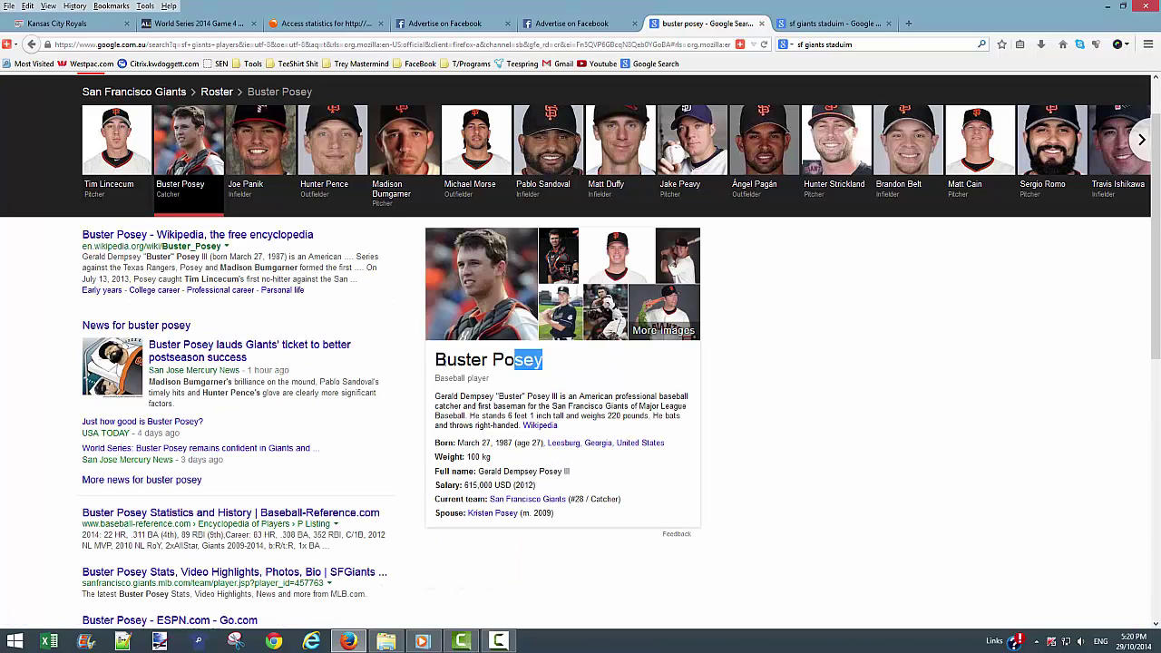
{"action": "left_click_drag", "start_coordinate": [432, 362], "coordinate": [439, 359]}
{"action": "right_click", "coordinate": [439, 360]}
{"action": "left_click", "coordinate": [486, 381]}
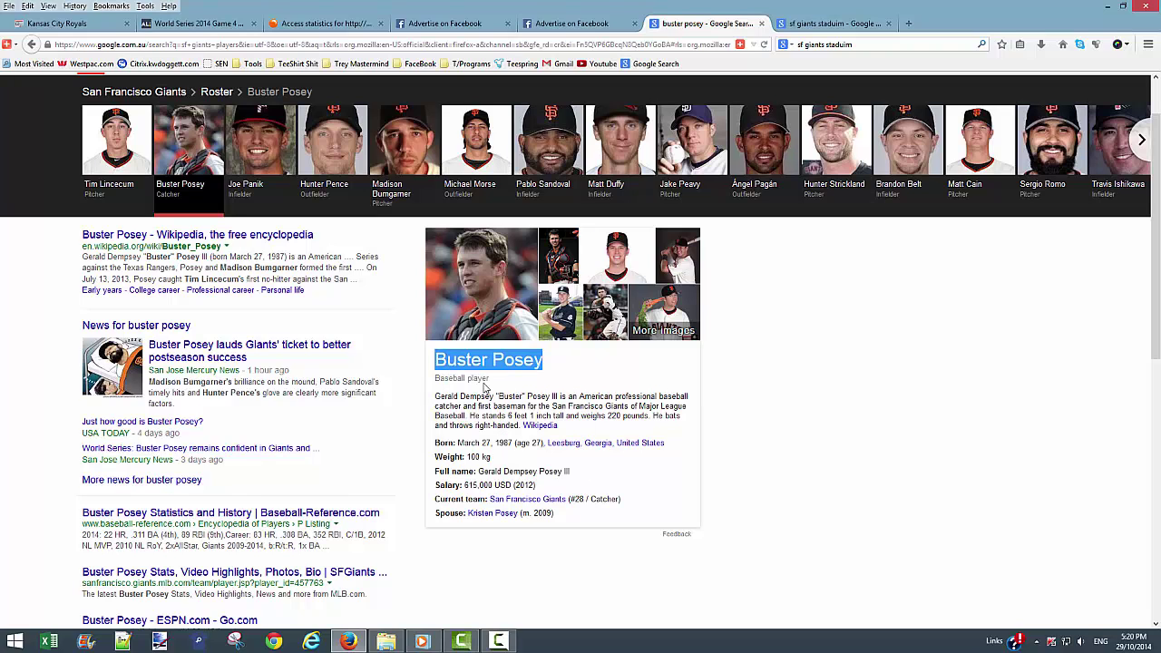
{"action": "left_click", "coordinate": [581, 24]}
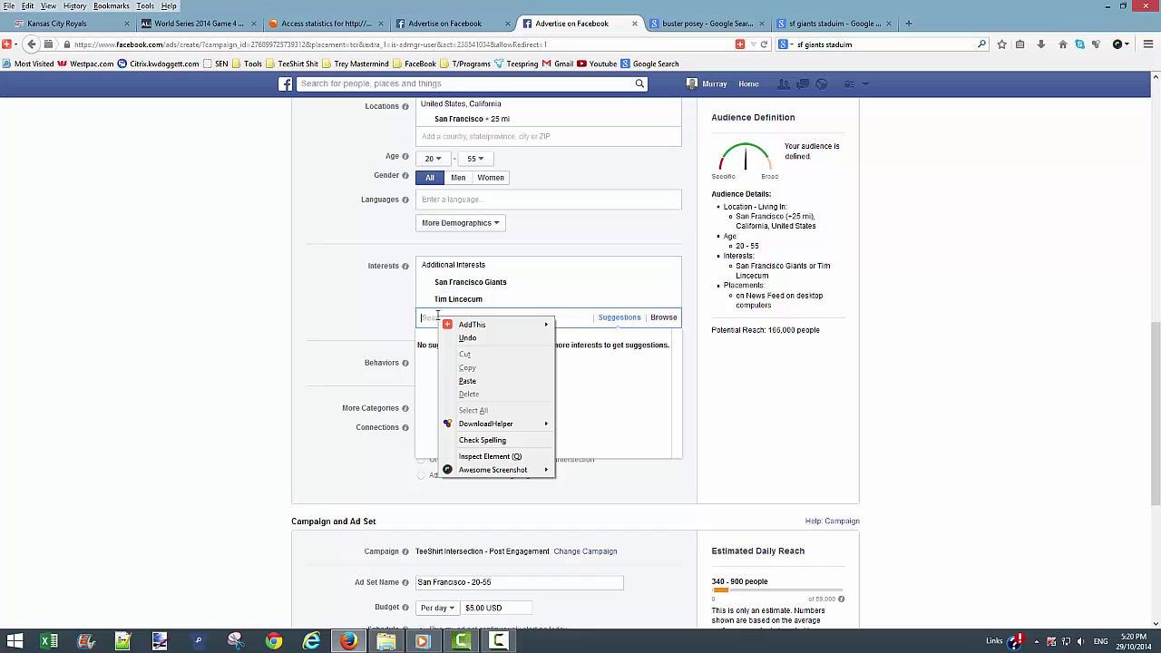
{"action": "left_click", "coordinate": [490, 381]}
{"action": "key", "text": "Return"}
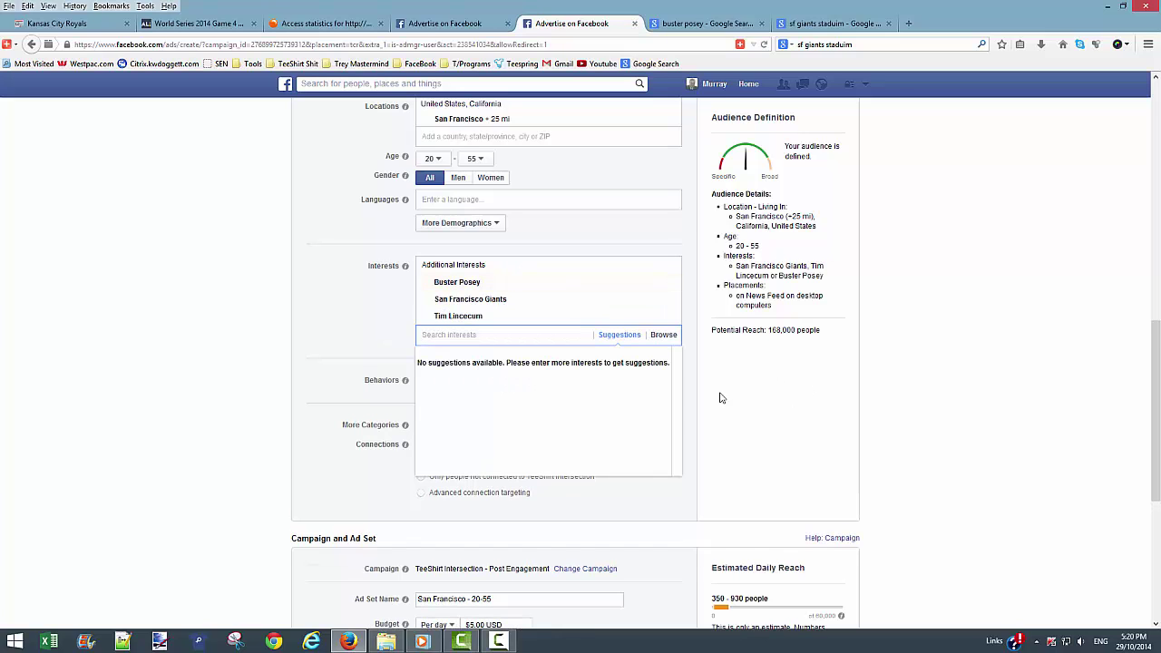
- Open Joe Panik in the Giants roster results, copy the player's name and add it as an audience interest
{"action": "left_click", "coordinate": [662, 10]}
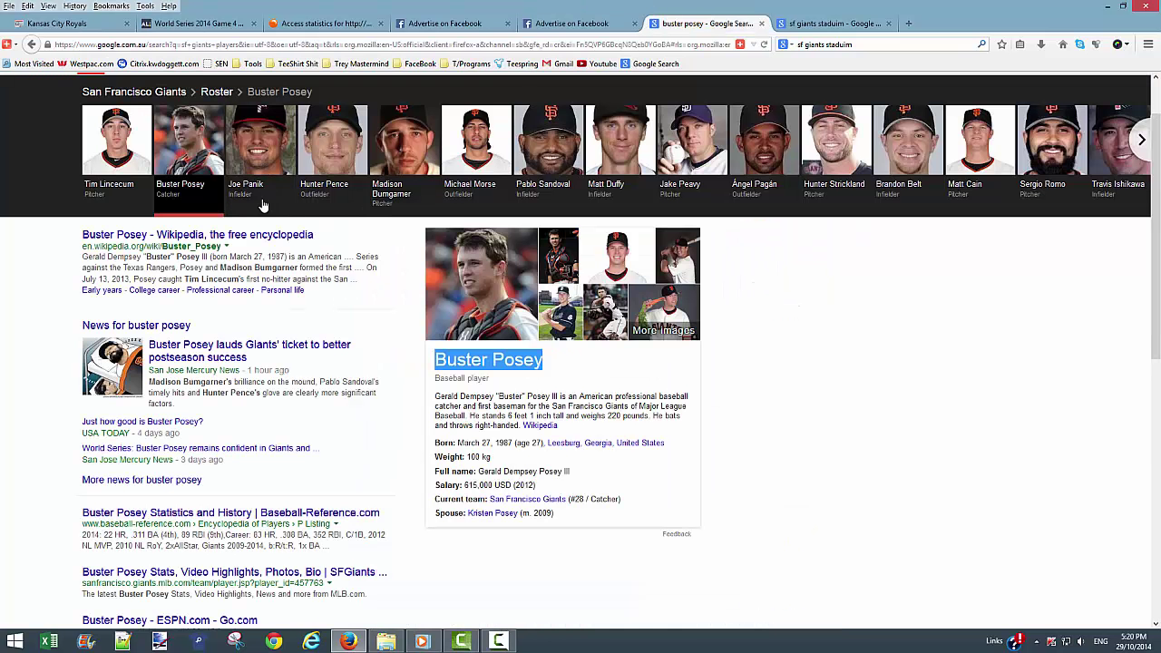
{"action": "left_click", "coordinate": [244, 182]}
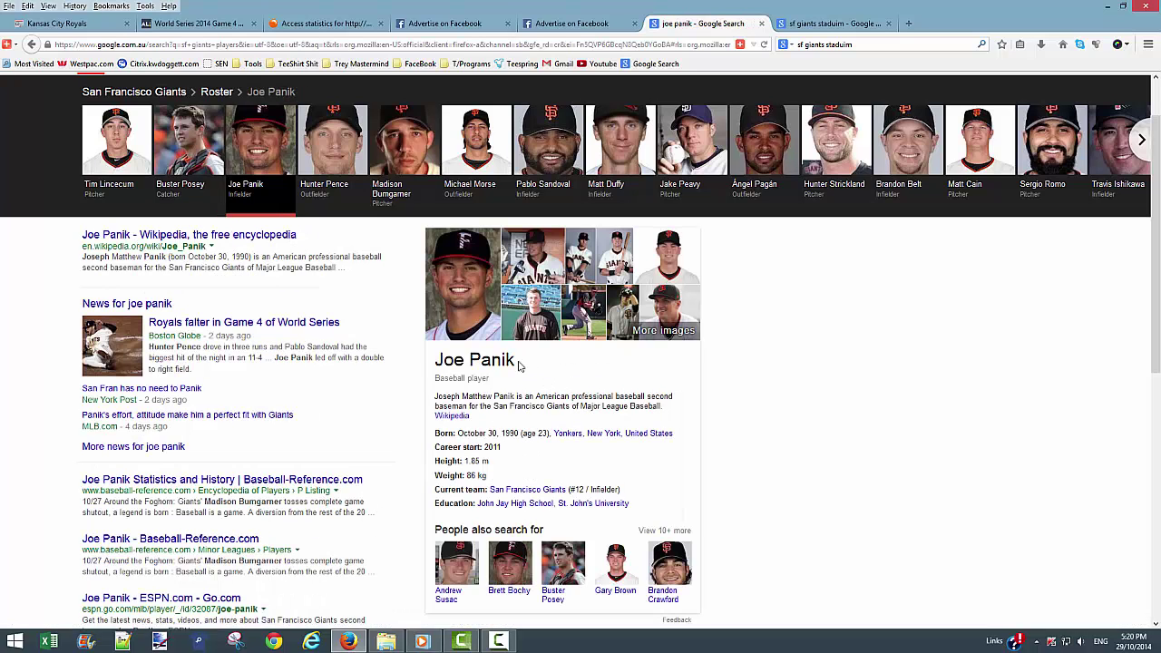
{"action": "triple_click", "coordinate": [437, 359]}
{"action": "right_click", "coordinate": [454, 359]}
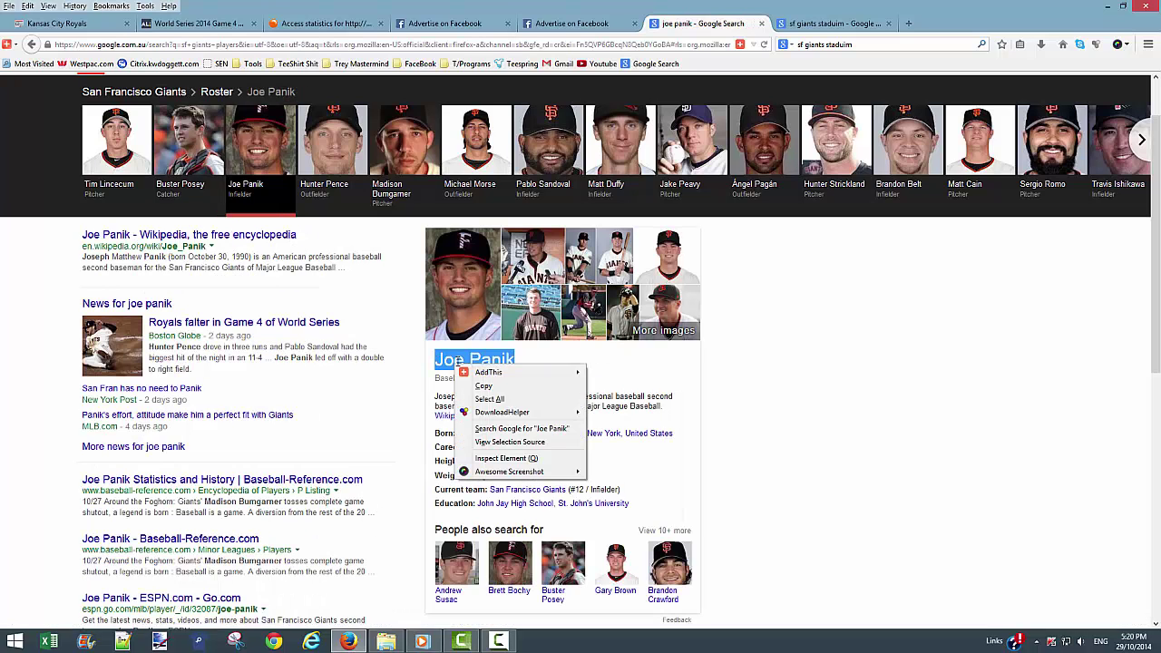
{"action": "left_click", "coordinate": [496, 389]}
{"action": "left_click", "coordinate": [552, 18]}
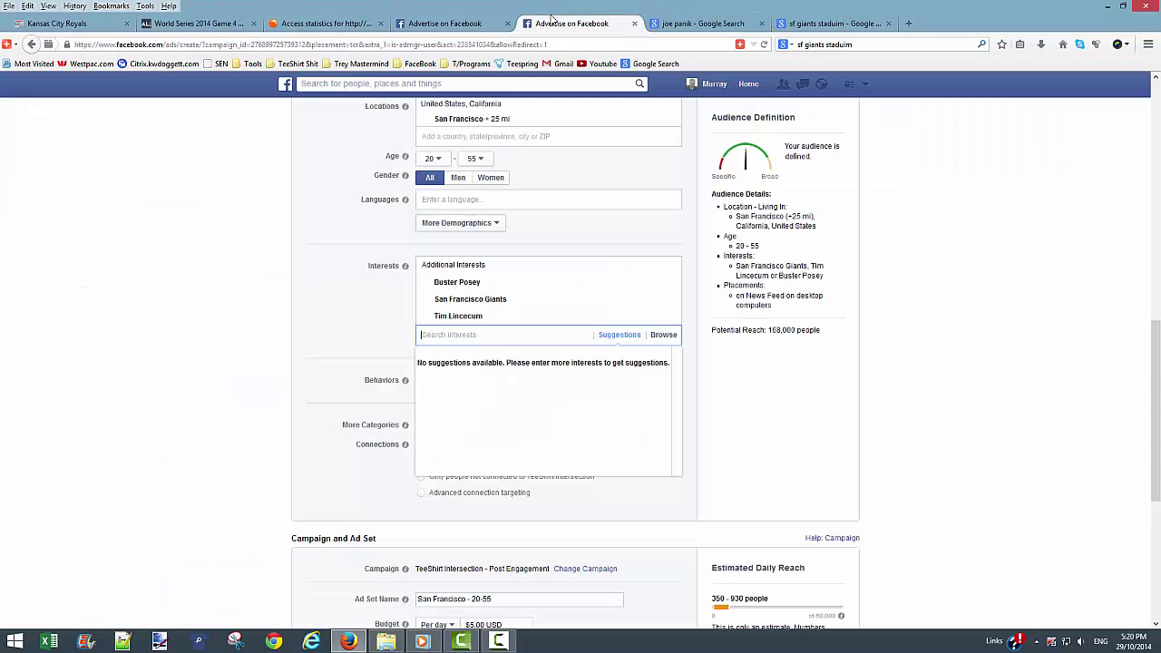
{"action": "right_click", "coordinate": [461, 336]}
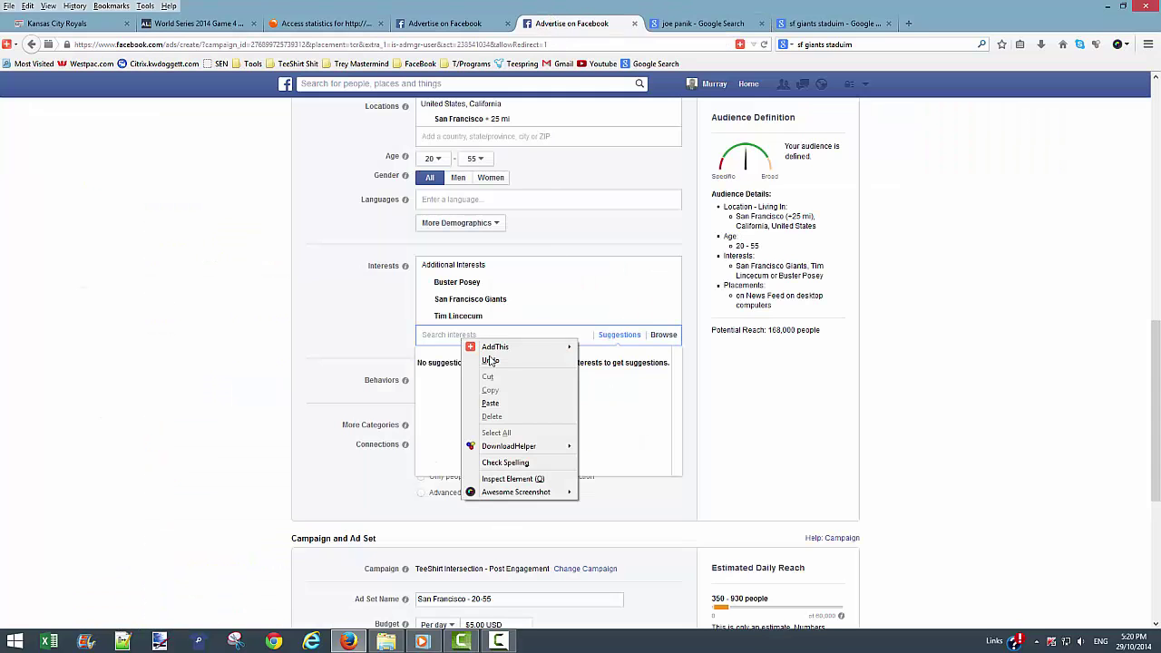
{"action": "left_click", "coordinate": [496, 404]}
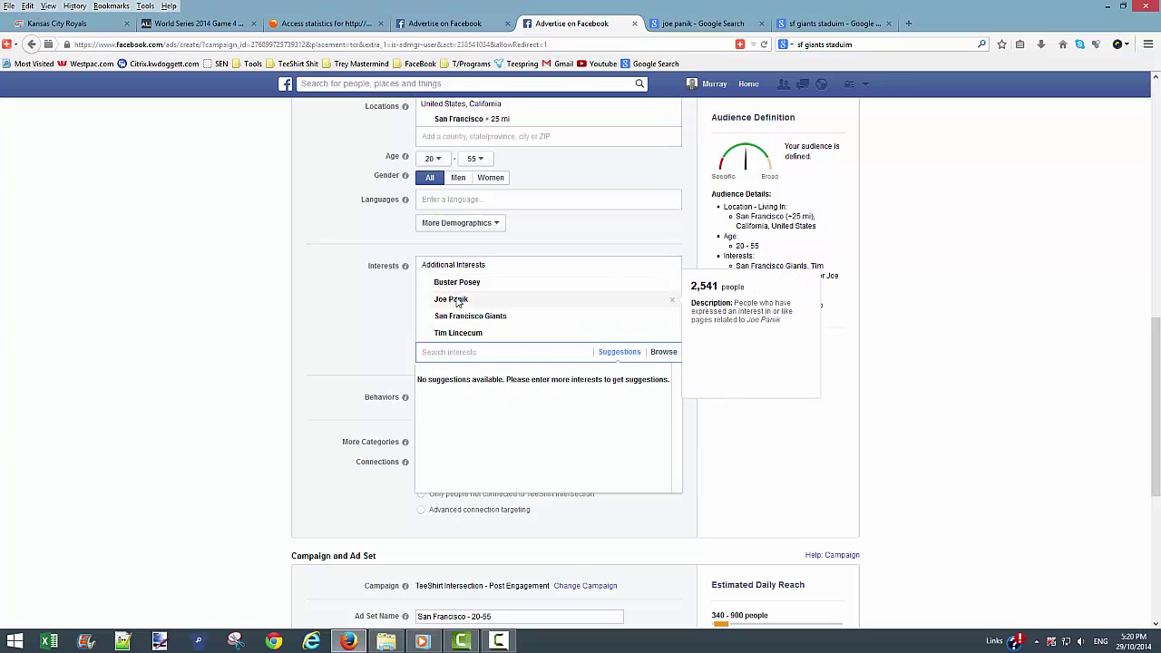
- Open Hunter Pence in the Giants roster results, copy the player's name and add it as an audience interest
{"action": "left_click", "coordinate": [667, 24]}
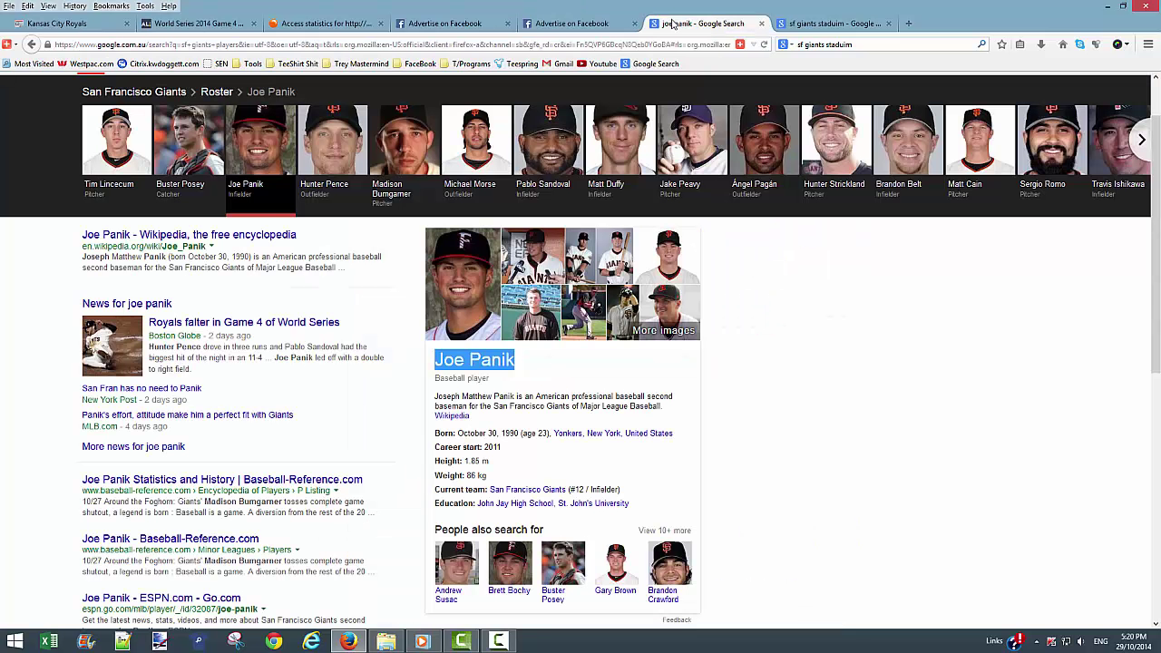
{"action": "left_click", "coordinate": [335, 188]}
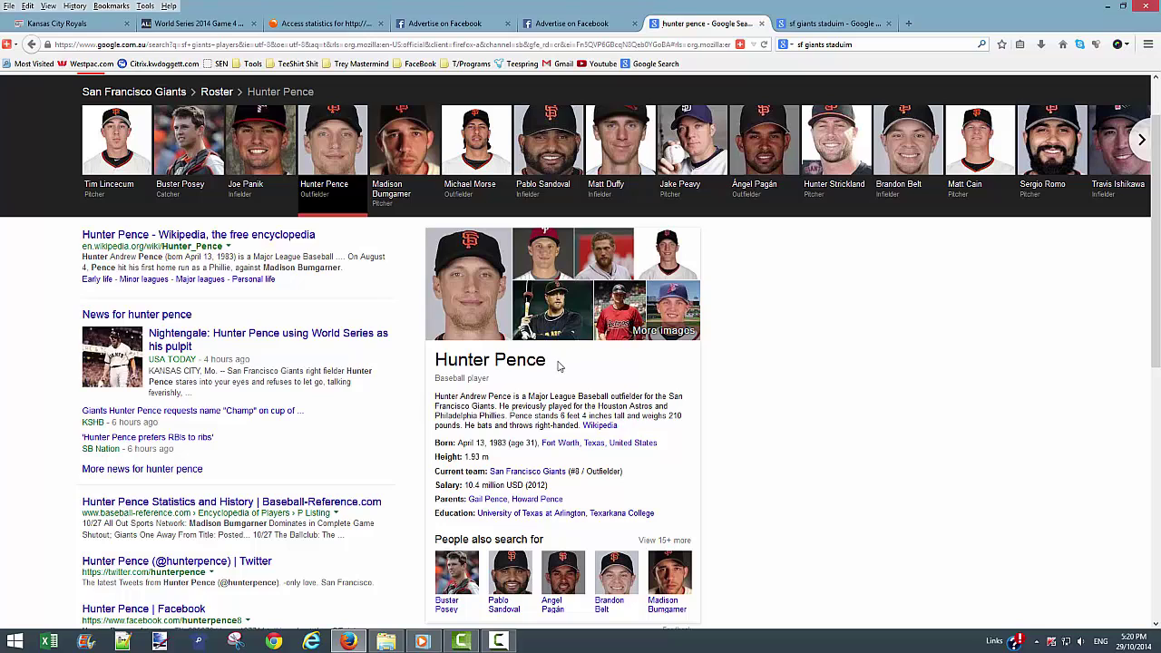
{"action": "triple_click", "coordinate": [437, 361]}
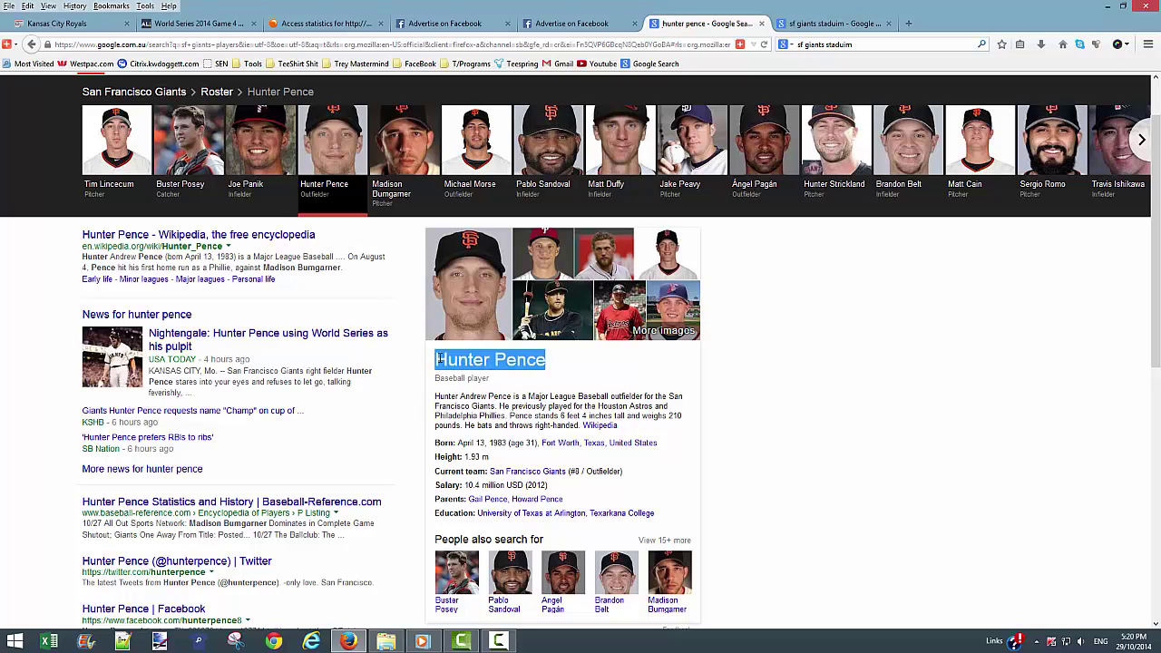
{"action": "right_click", "coordinate": [440, 357]}
{"action": "left_click", "coordinate": [481, 380]}
{"action": "left_click", "coordinate": [554, 25]}
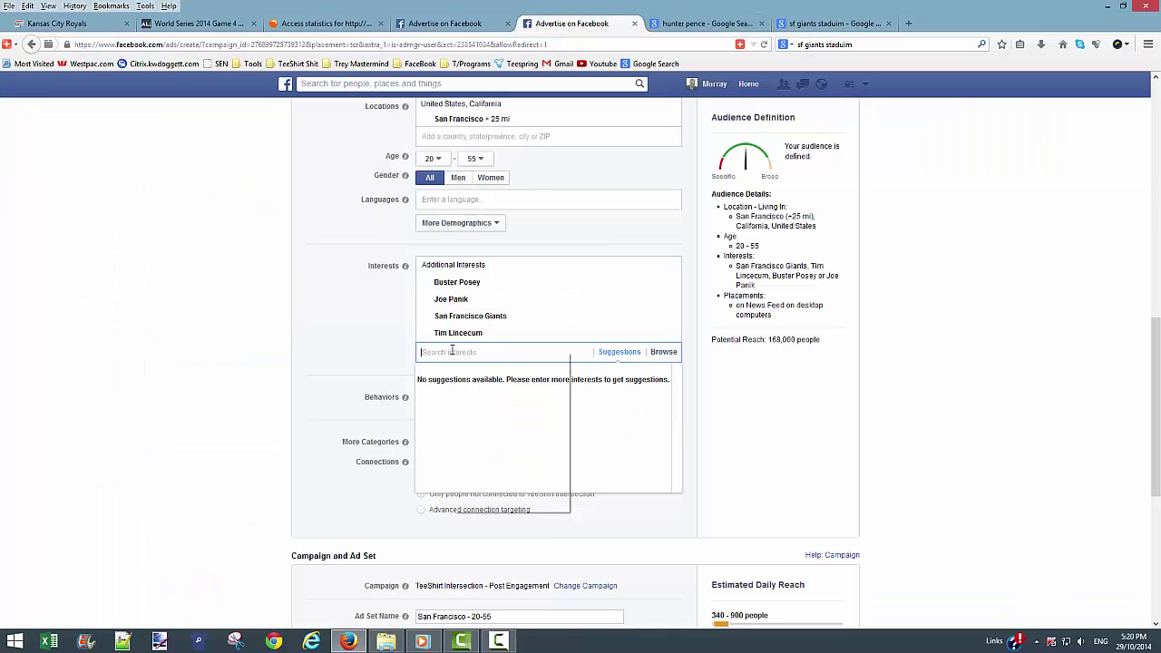
{"action": "right_click", "coordinate": [452, 352]}
{"action": "left_click", "coordinate": [490, 421]}
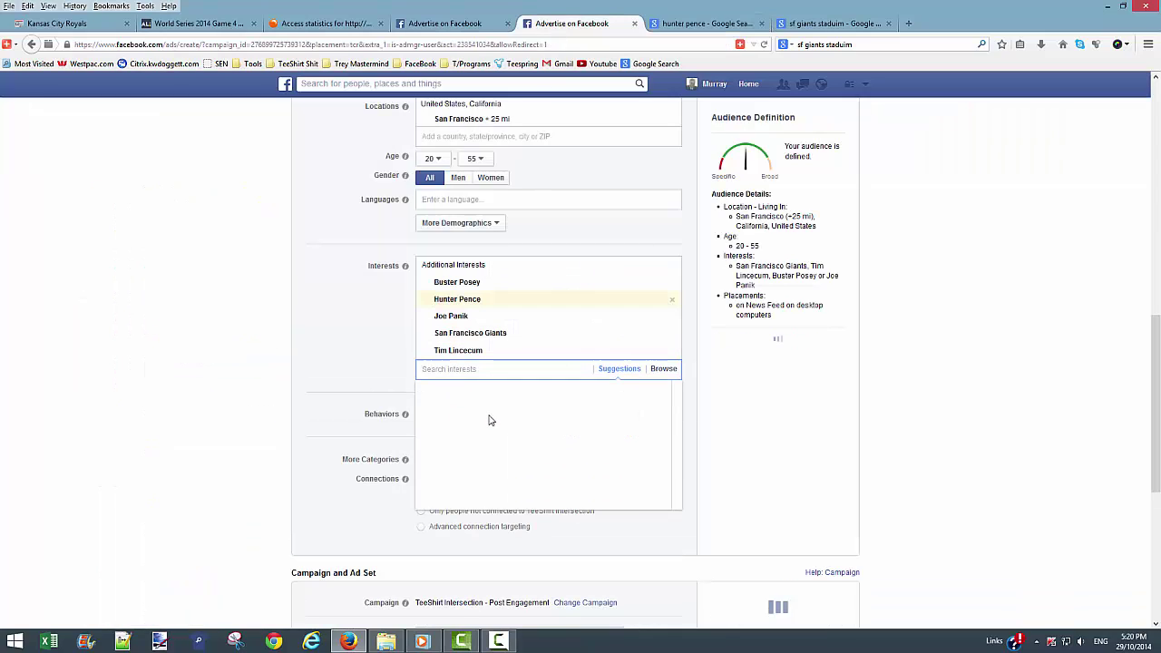
- Open Madison Bumgarner in the Giants roster results, copy the player's name and add it as an audience interest
{"action": "left_click", "coordinate": [687, 21]}
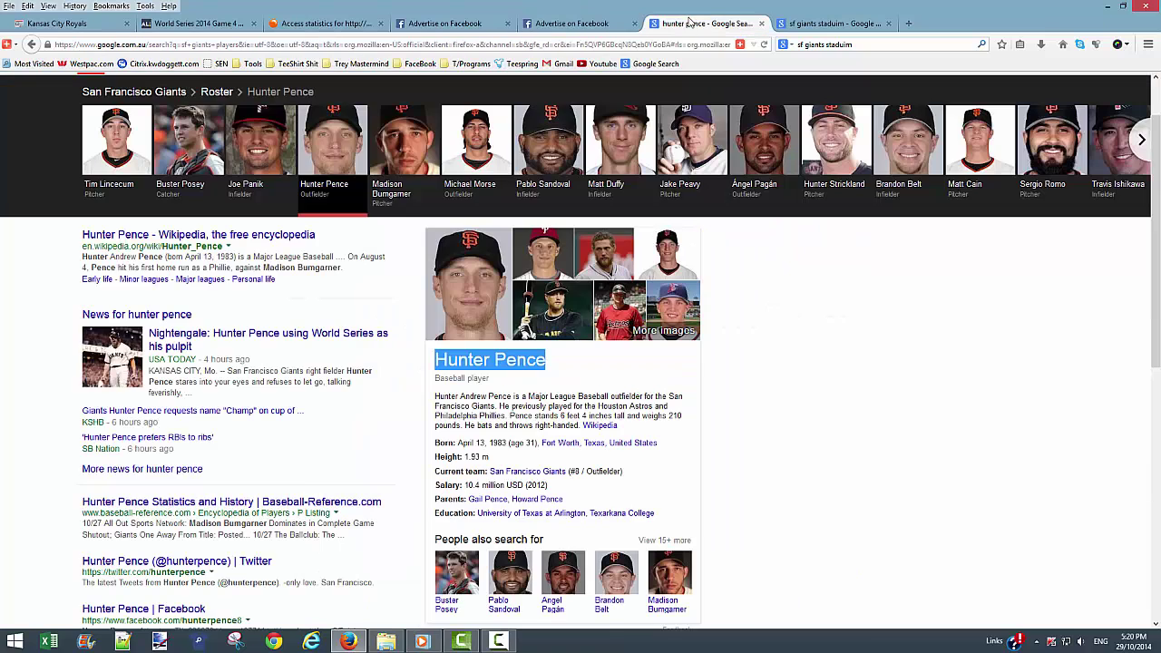
{"action": "left_click", "coordinate": [389, 193]}
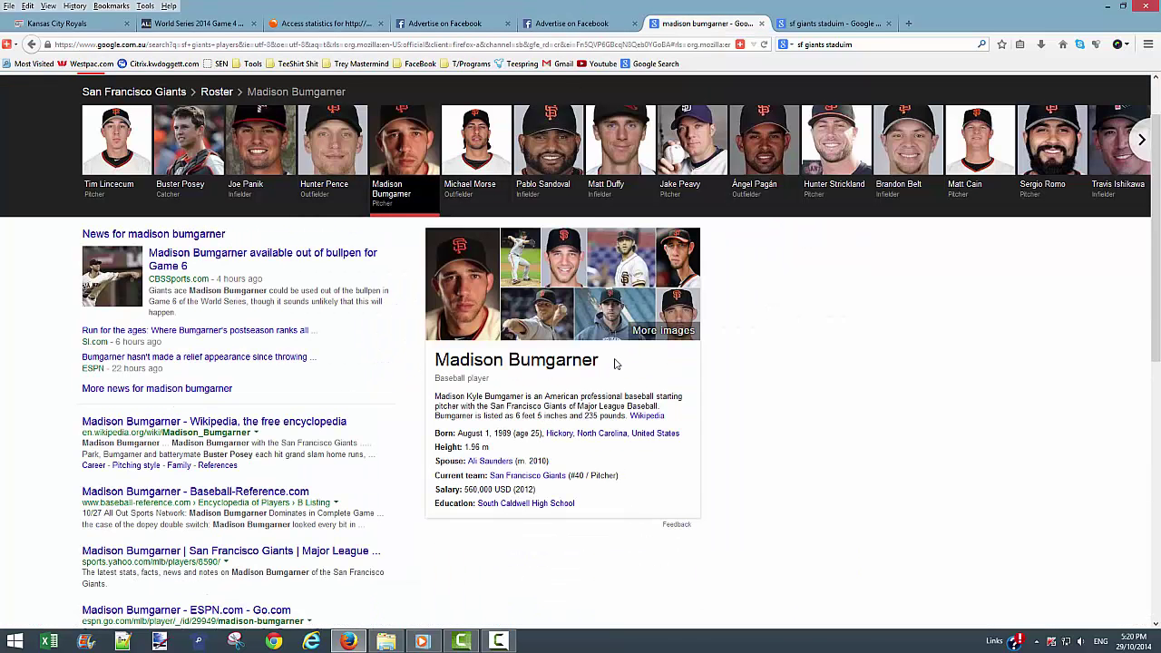
{"action": "triple_click", "coordinate": [439, 360]}
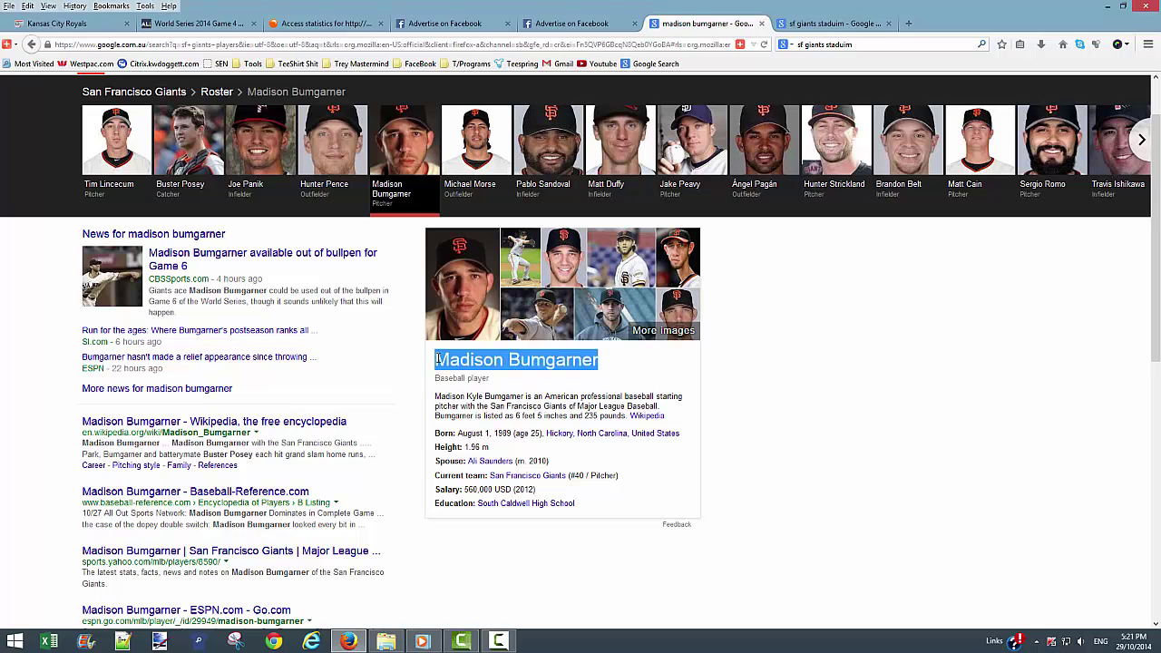
{"action": "right_click", "coordinate": [437, 360]}
{"action": "left_click", "coordinate": [470, 368]}
{"action": "left_click", "coordinate": [573, 24]}
{"action": "left_click", "coordinate": [464, 368]}
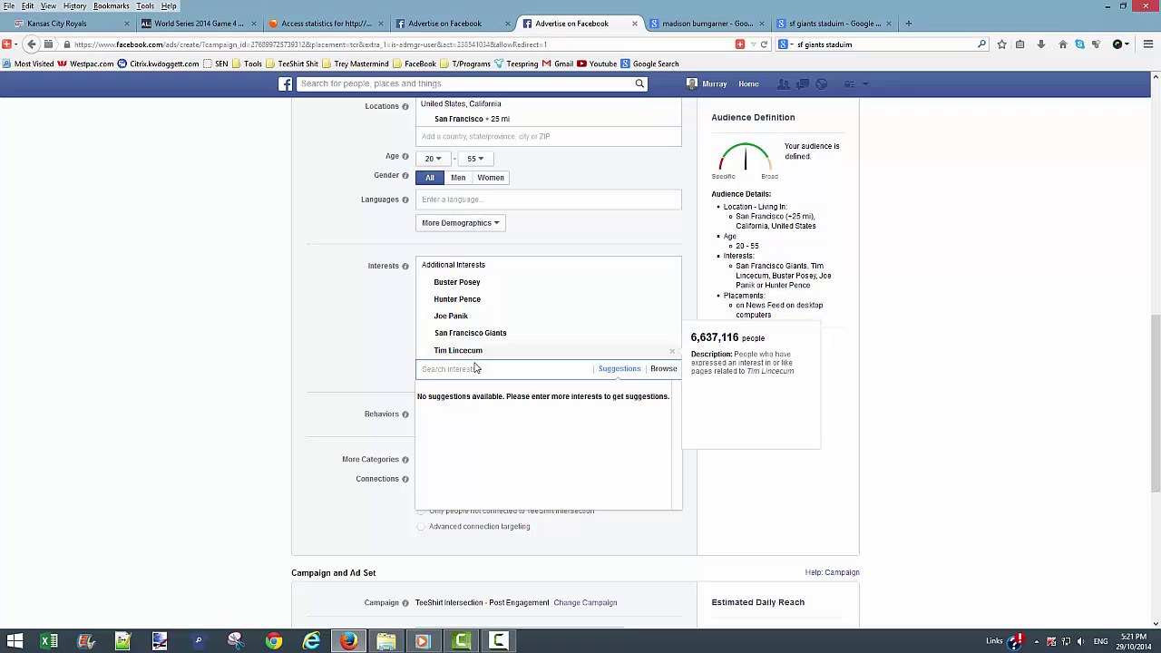
{"action": "right_click", "coordinate": [465, 368]}
{"action": "left_click", "coordinate": [497, 435]}
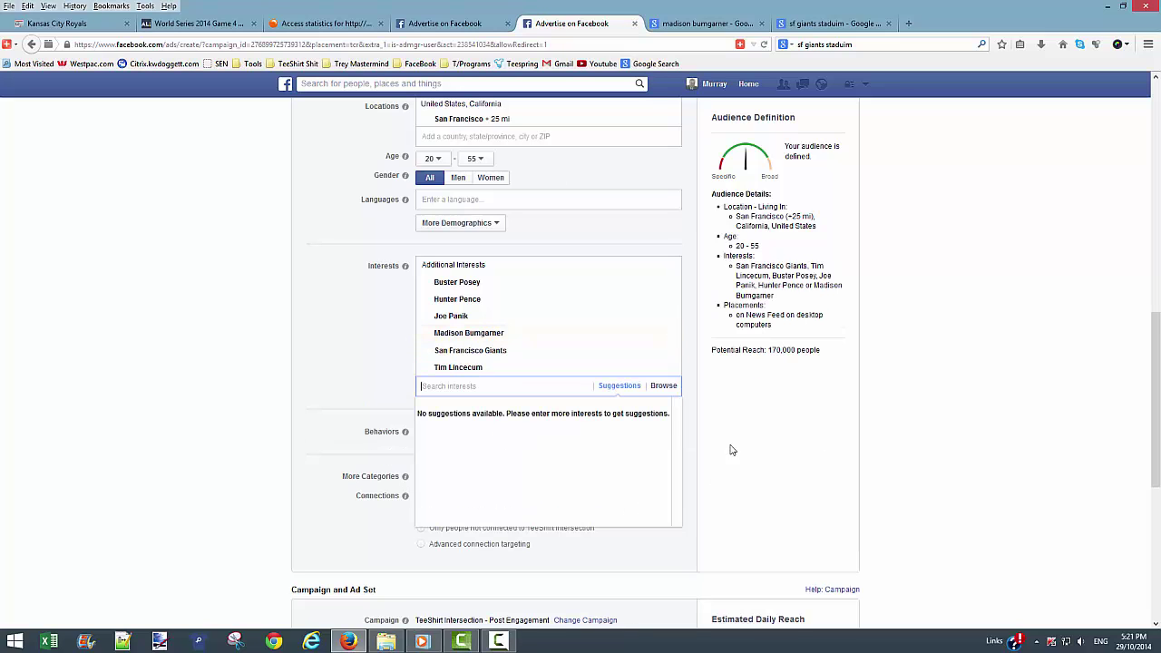
{"action": "mouse_move", "coordinate": [454, 336]}
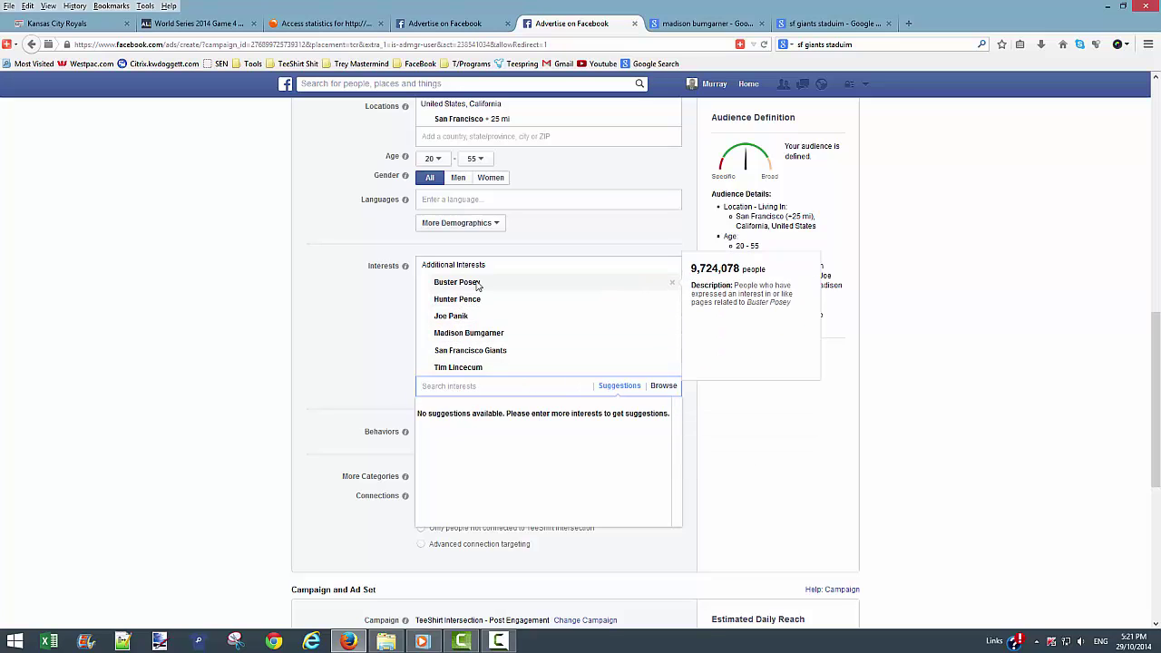
- Open Michael Morse in the Giants roster results, copy the player's name and add it as an audience interest
{"action": "mouse_move", "coordinate": [525, 319]}
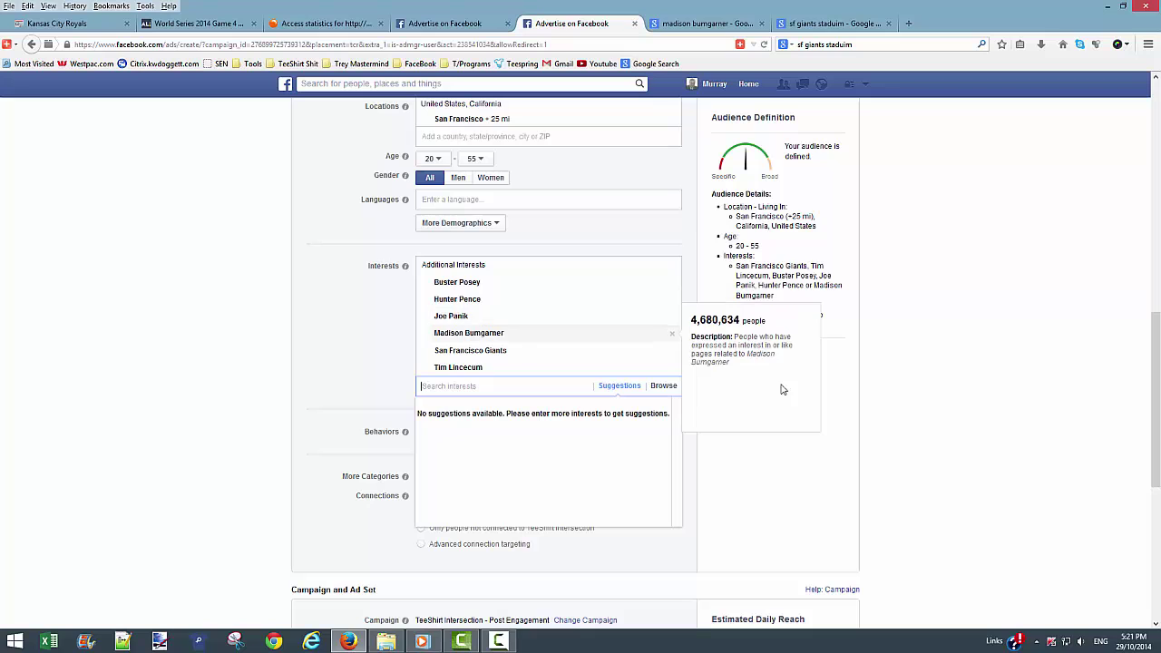
{"action": "left_click", "coordinate": [707, 24]}
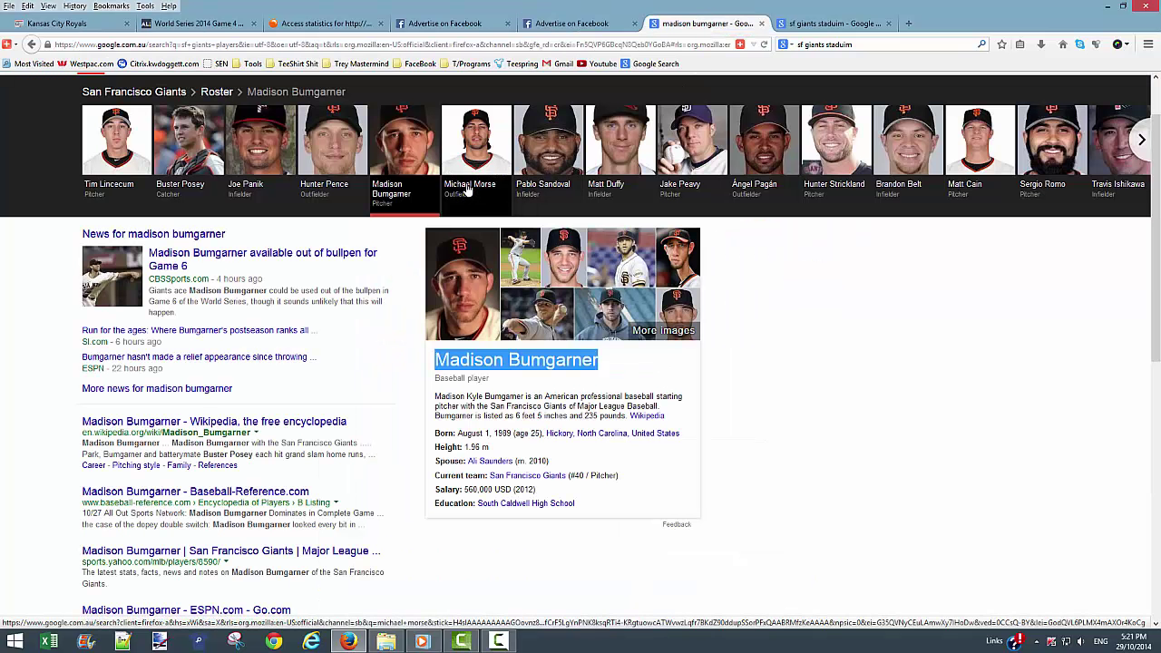
{"action": "left_click", "coordinate": [466, 186]}
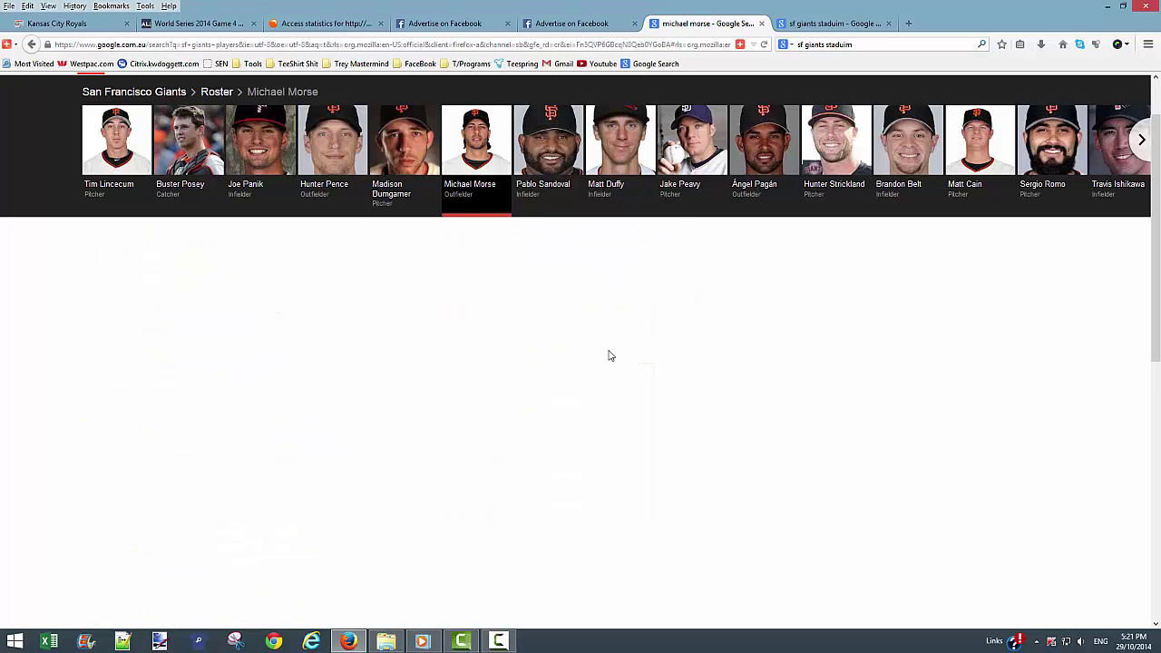
{"action": "double_click", "coordinate": [534, 335]}
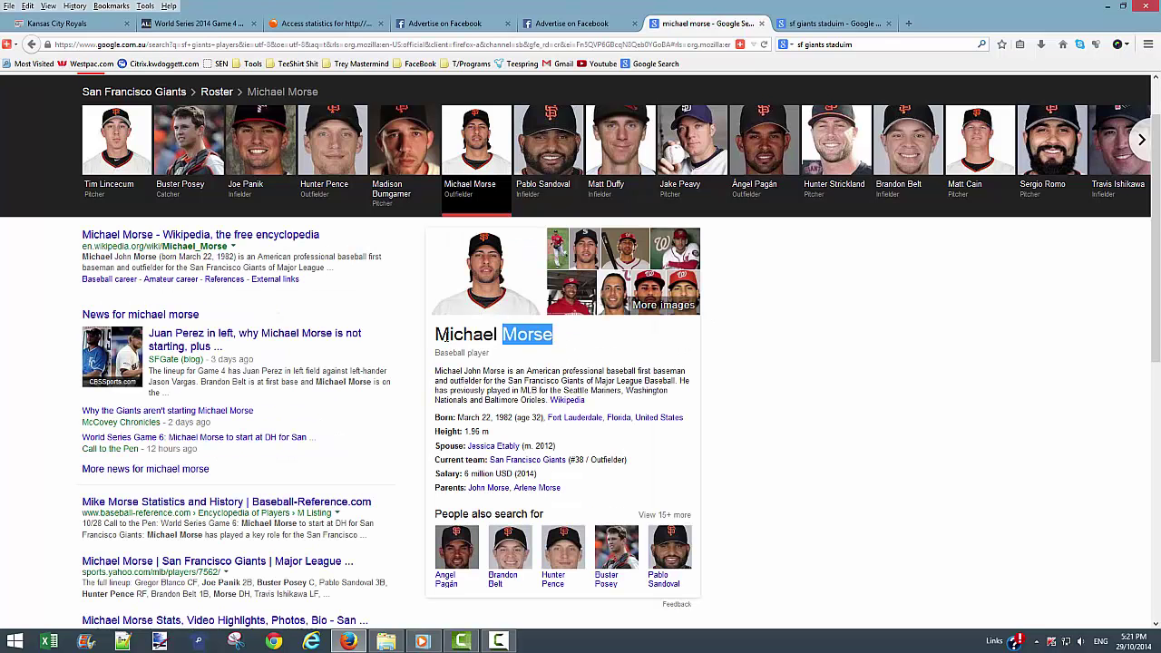
{"action": "left_click", "coordinate": [438, 336], "text": "shift"}
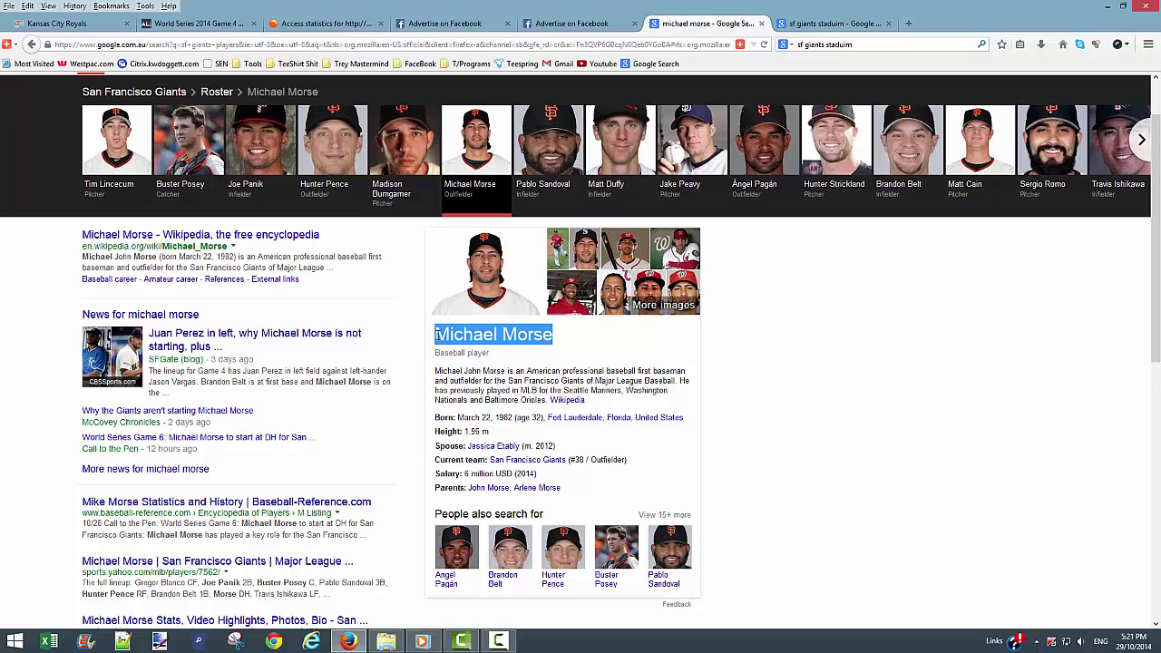
{"action": "right_click", "coordinate": [453, 332]}
{"action": "left_click", "coordinate": [473, 355]}
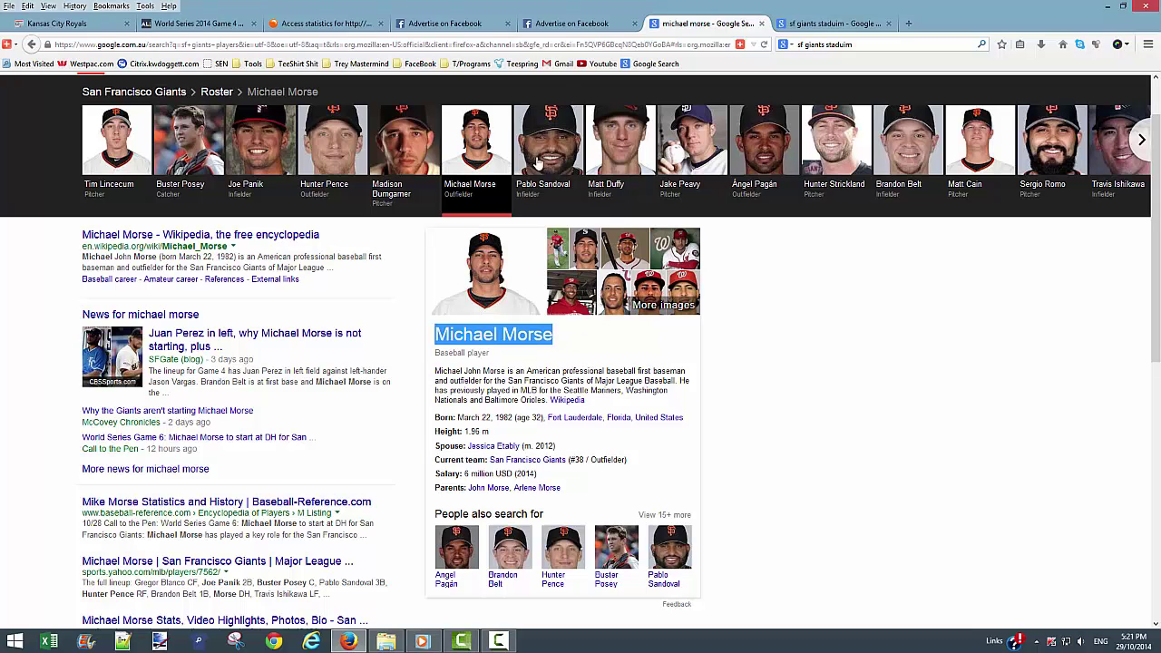
{"action": "left_click", "coordinate": [577, 27]}
{"action": "right_click", "coordinate": [462, 387]}
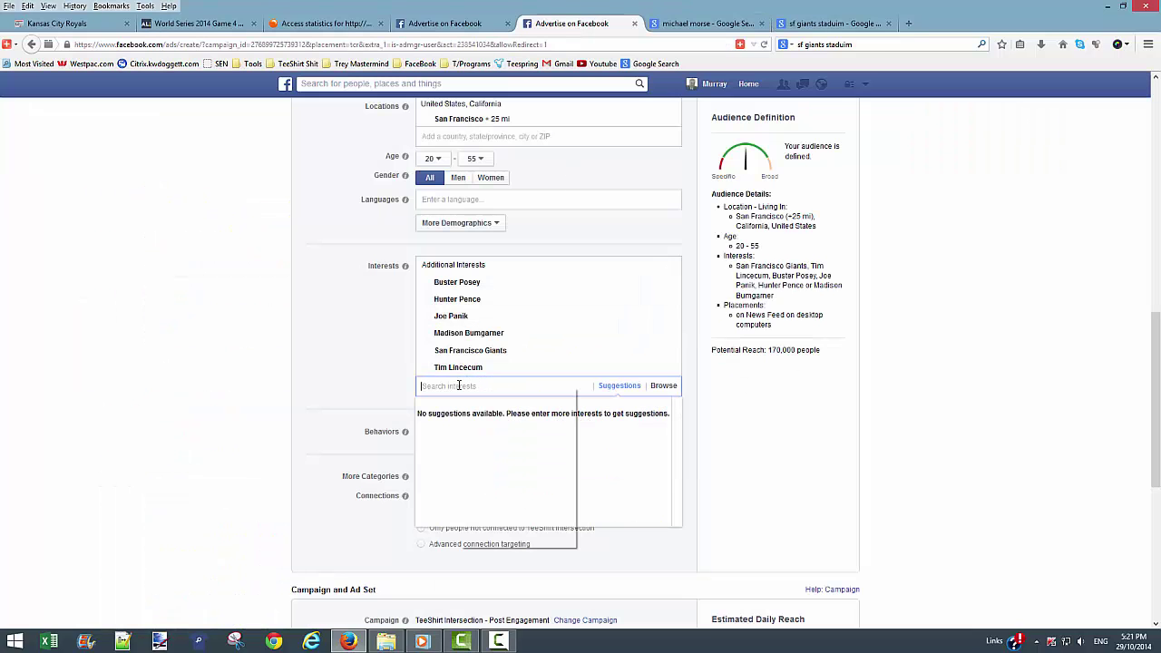
{"action": "left_click", "coordinate": [490, 451]}
{"action": "key", "text": "Return"}
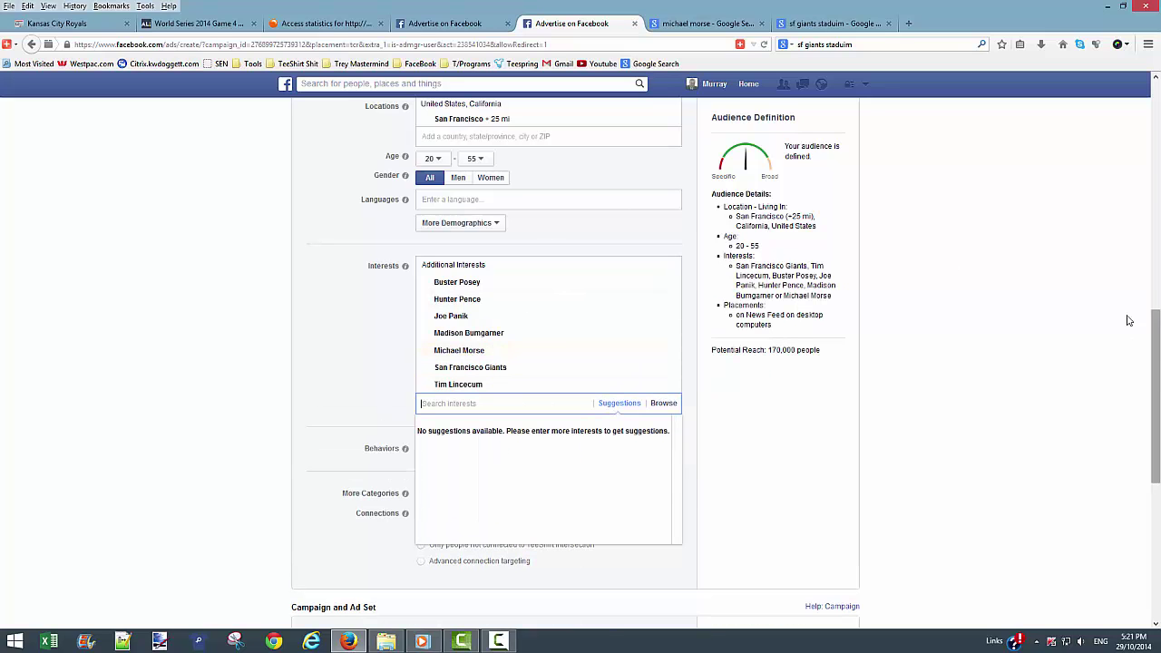
- Open Pablo Sandoval in the Giants roster results, copy the player's name and add it as an audience interest
{"action": "left_click", "coordinate": [716, 19]}
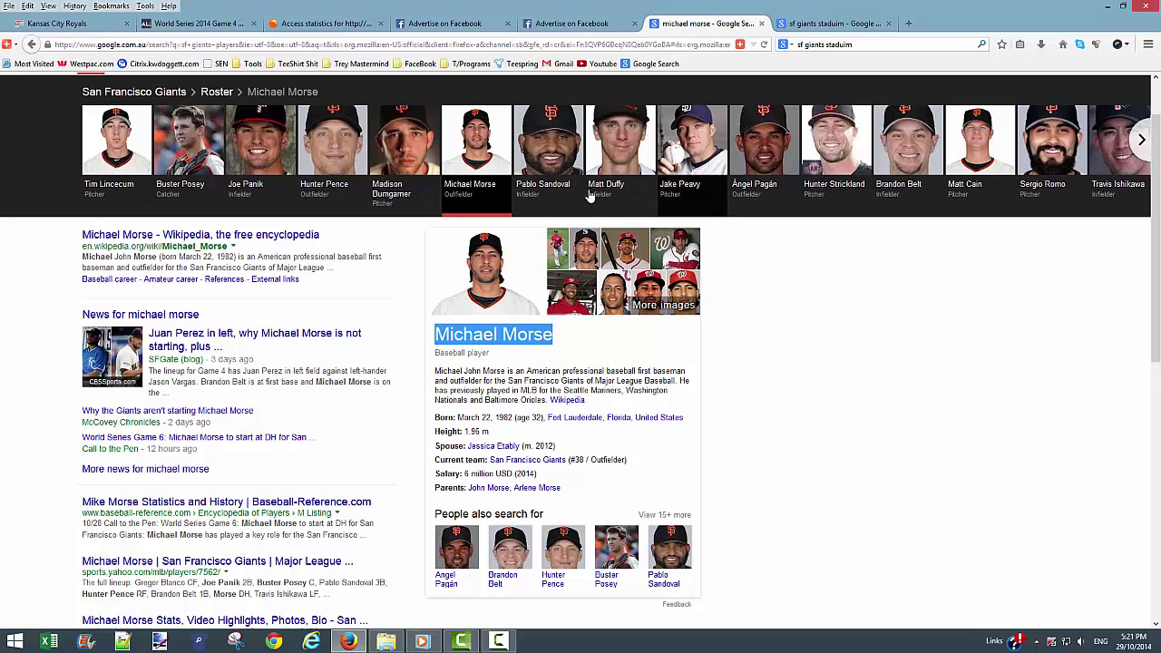
{"action": "left_click", "coordinate": [549, 181]}
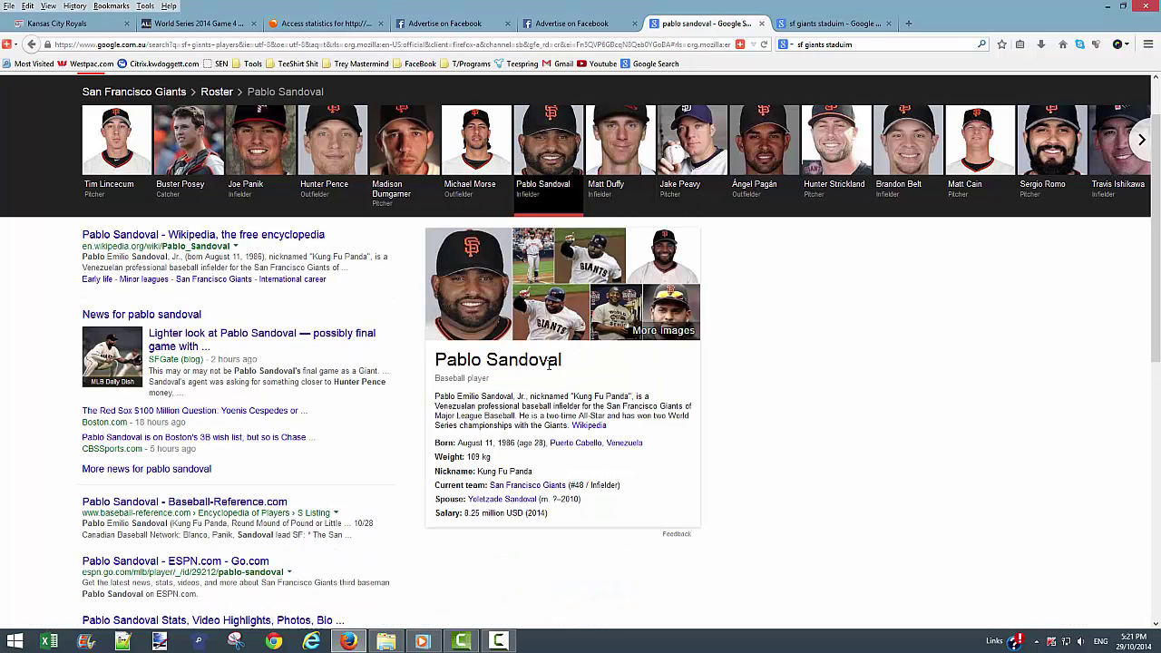
{"action": "triple_click", "coordinate": [438, 359]}
{"action": "right_click", "coordinate": [438, 359]}
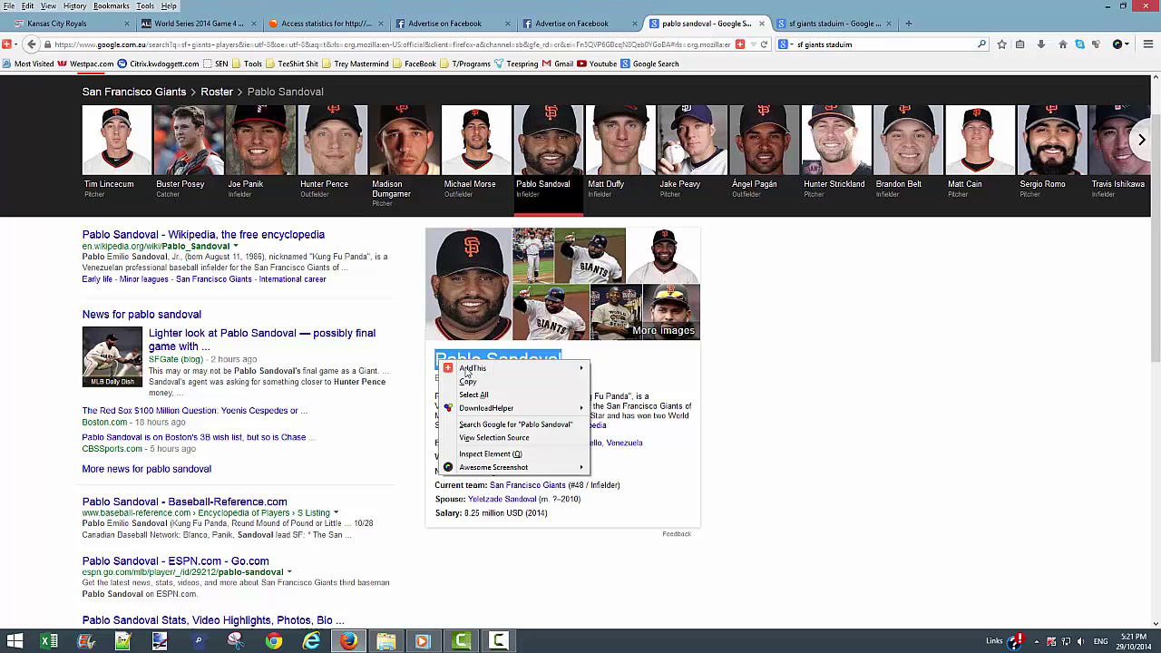
{"action": "left_click", "coordinate": [458, 372]}
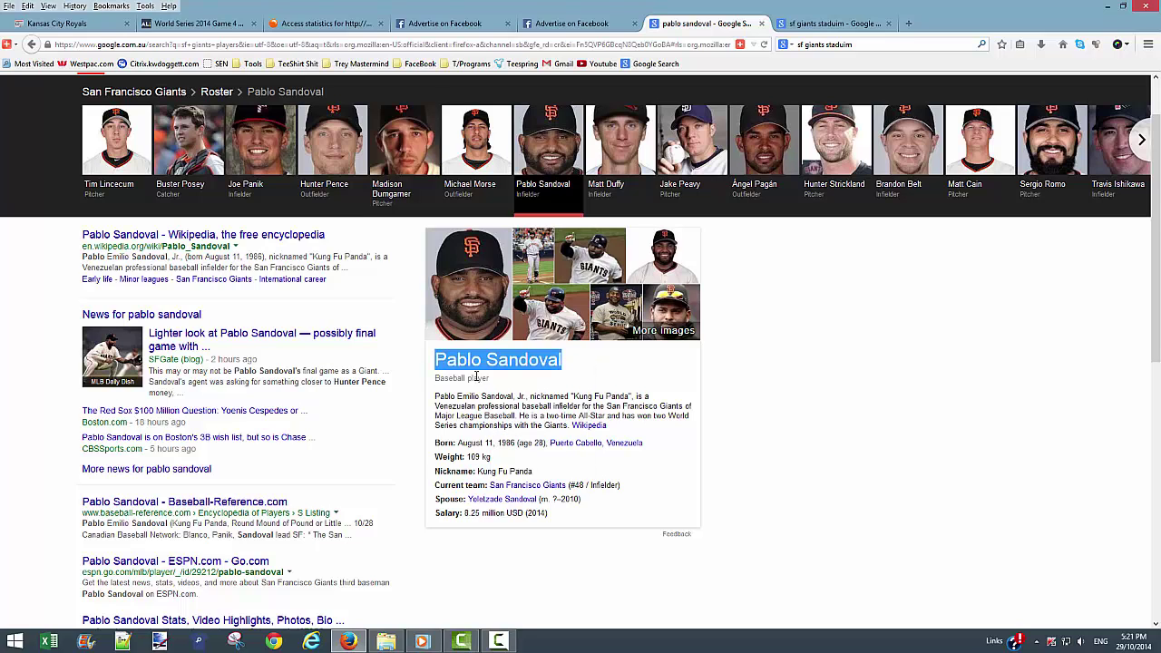
{"action": "left_click", "coordinate": [571, 23]}
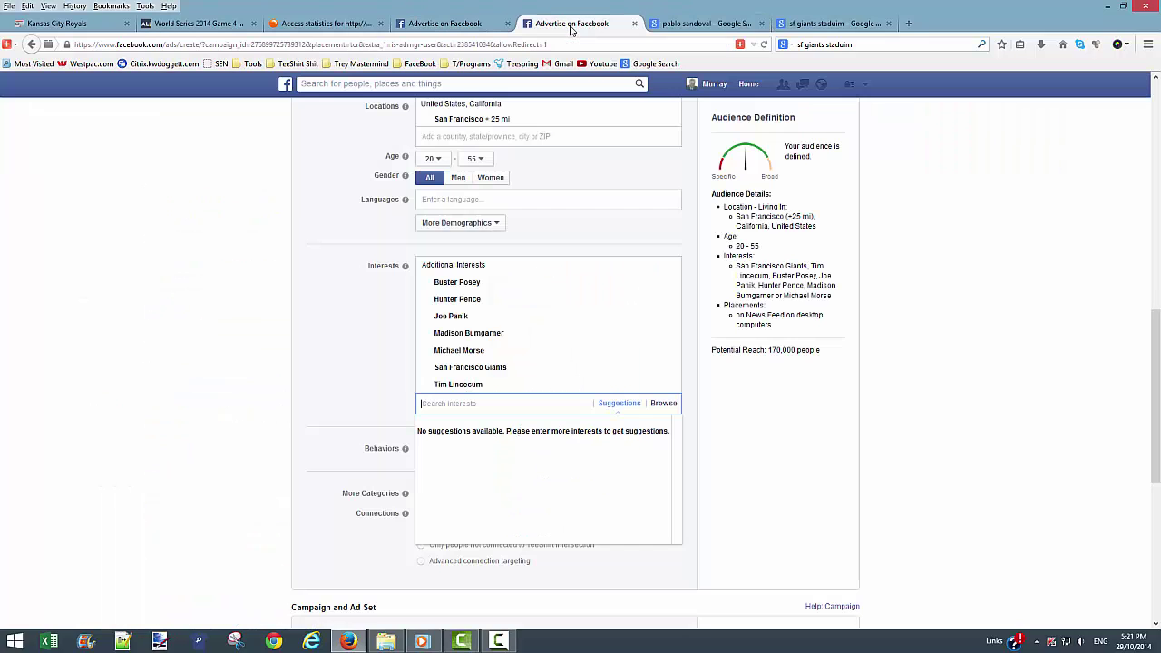
{"action": "right_click", "coordinate": [473, 403]}
{"action": "left_click", "coordinate": [513, 470]}
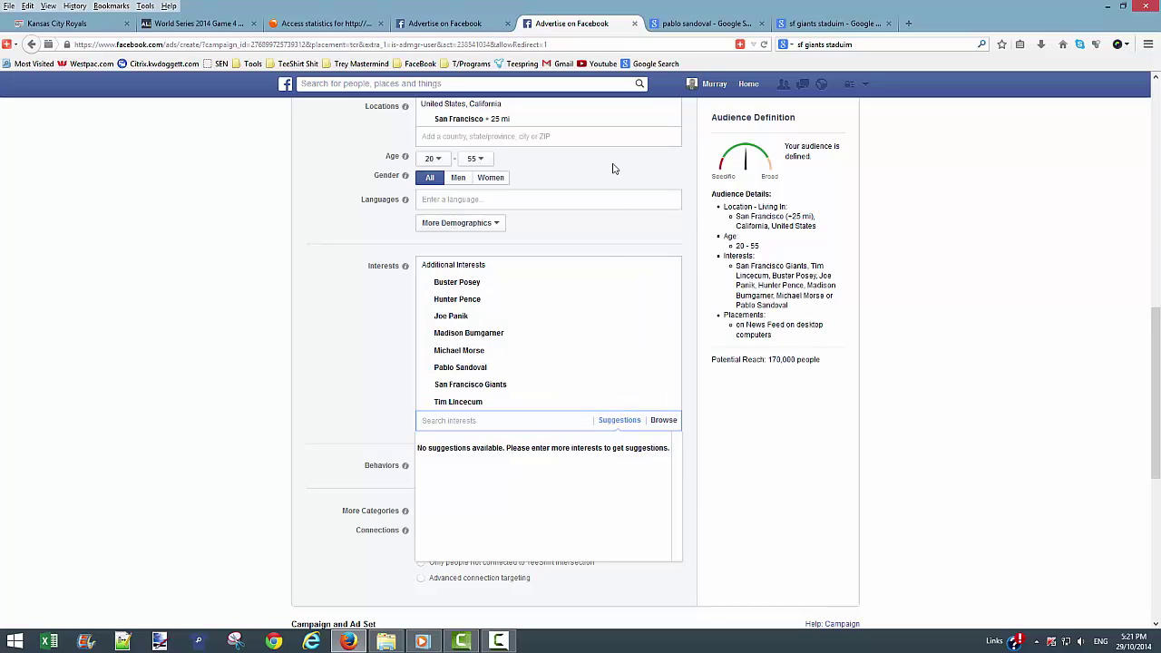
- Open Matt Duffy in the Giants roster results, copy the player's name and try to add it as an audience interest
{"action": "left_click", "coordinate": [717, 26]}
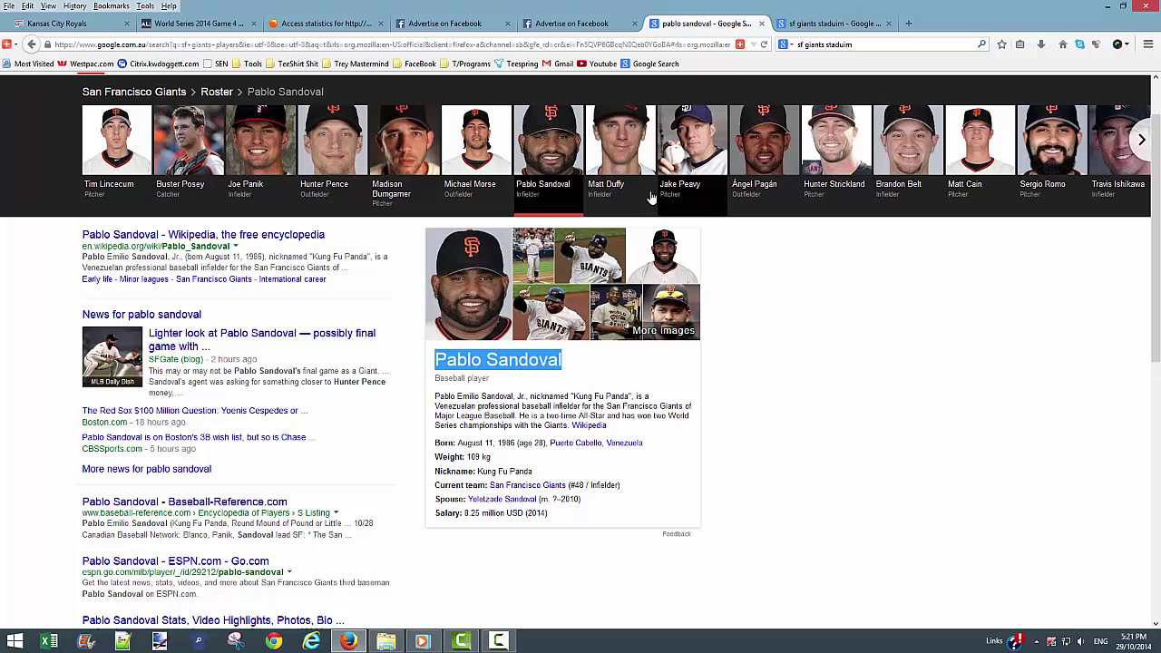
{"action": "left_click", "coordinate": [600, 185]}
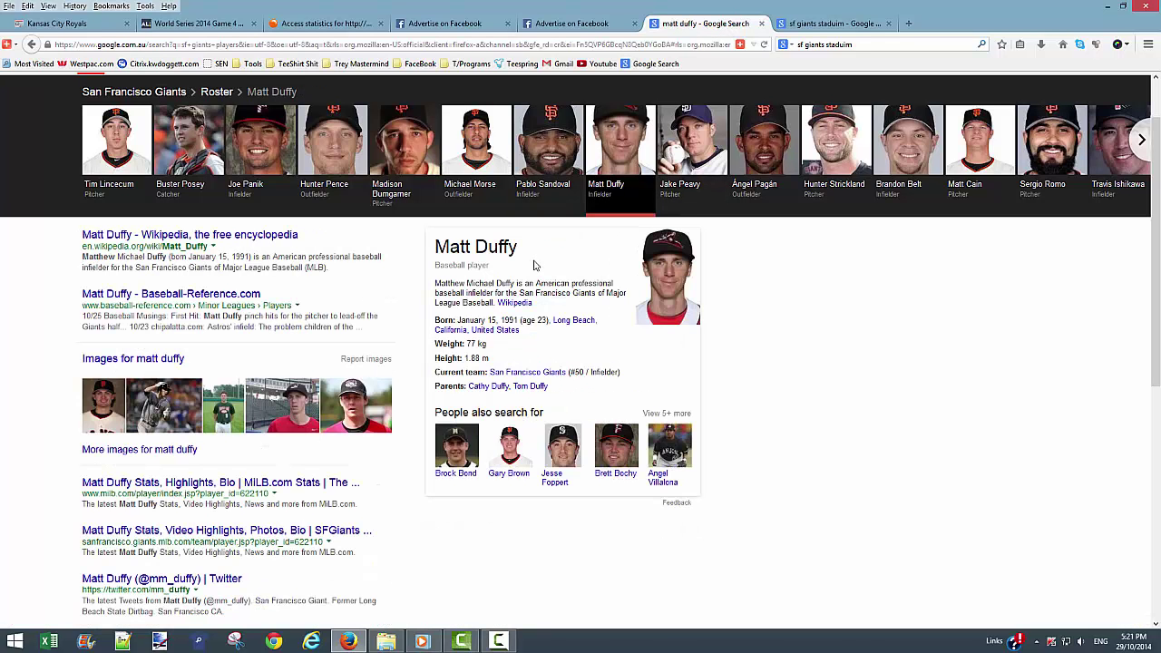
{"action": "left_click_drag", "start_coordinate": [518, 251], "coordinate": [436, 249]}
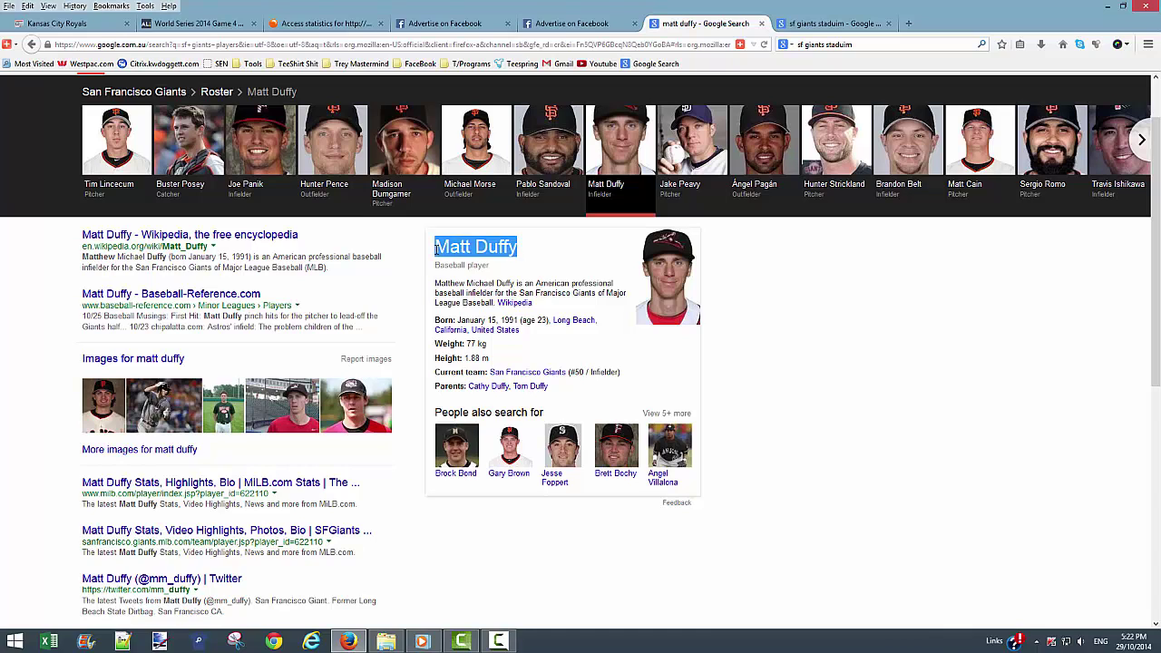
{"action": "right_click", "coordinate": [451, 245]}
{"action": "left_click", "coordinate": [490, 270]}
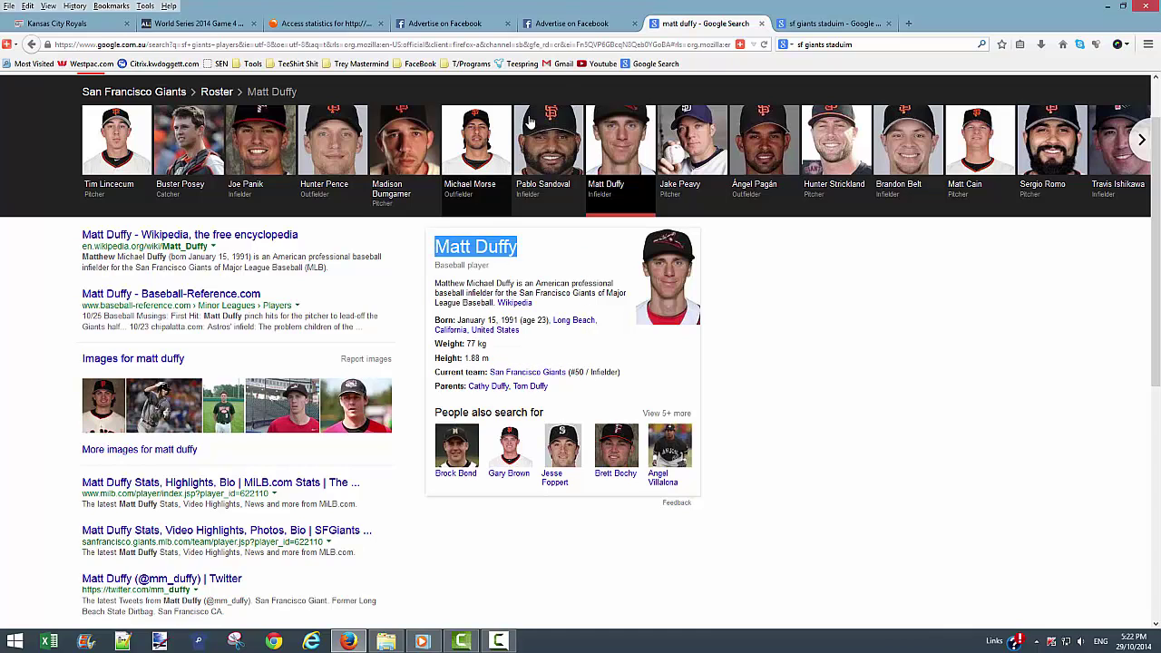
{"action": "left_click", "coordinate": [577, 26]}
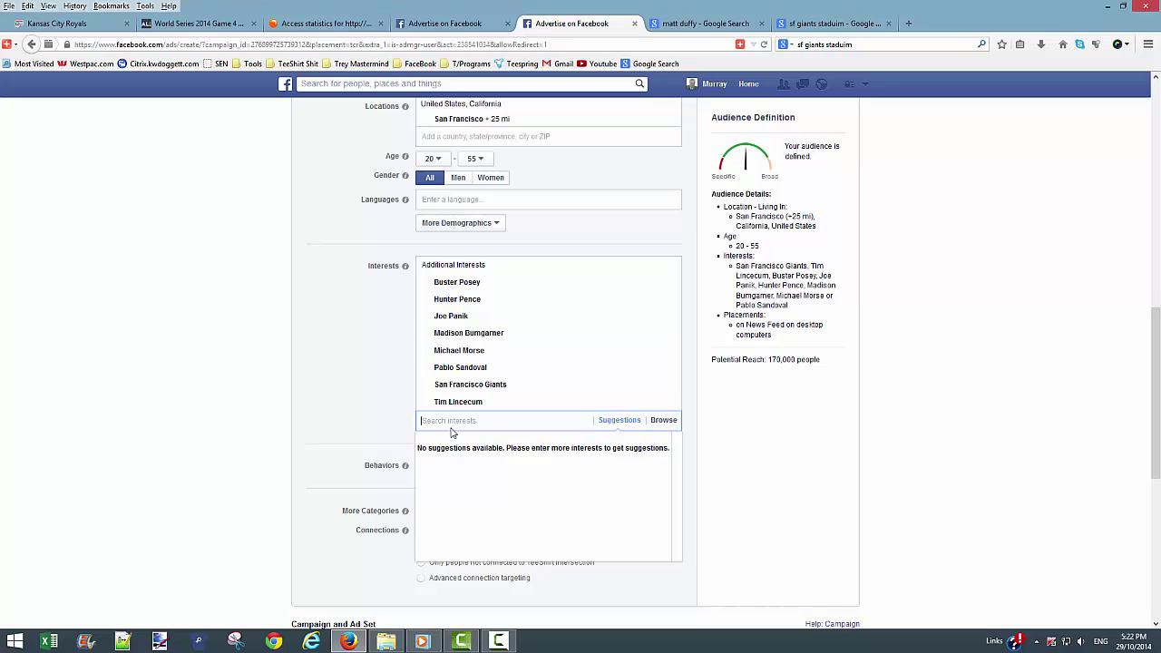
{"action": "right_click", "coordinate": [458, 422]}
{"action": "left_click", "coordinate": [502, 487]}
- Copy the stadium name AT&T Park from the Giants stadium search results and add it as an audience interest
{"action": "left_click", "coordinate": [846, 25]}
{"action": "right_click", "coordinate": [138, 346]}
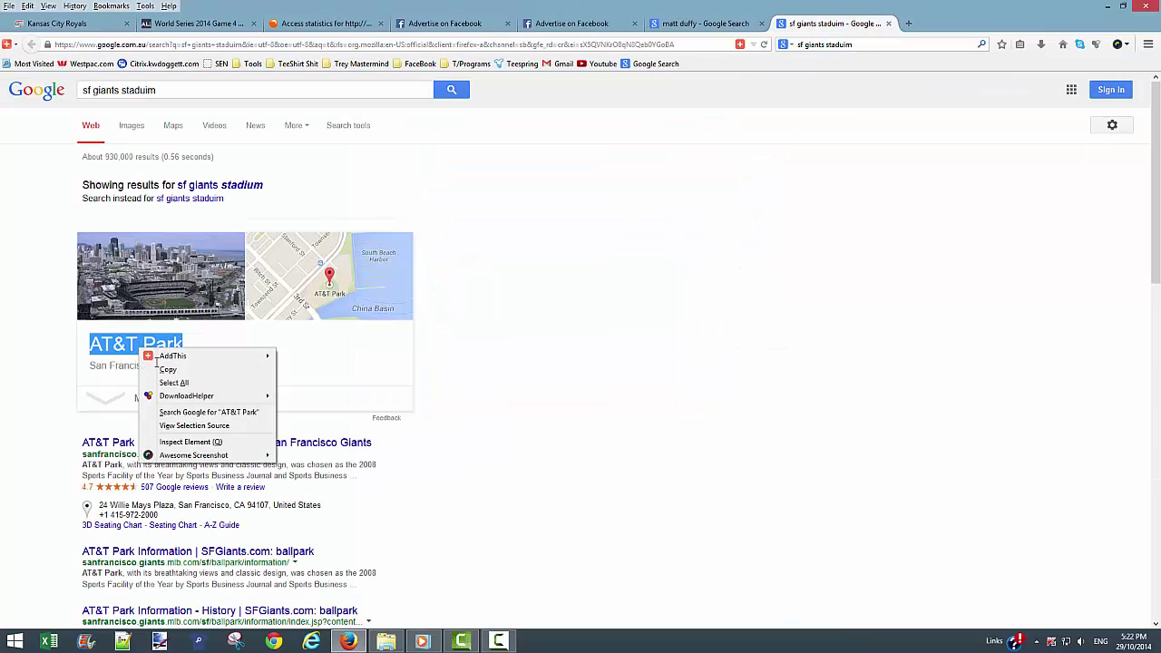
{"action": "left_click", "coordinate": [175, 377]}
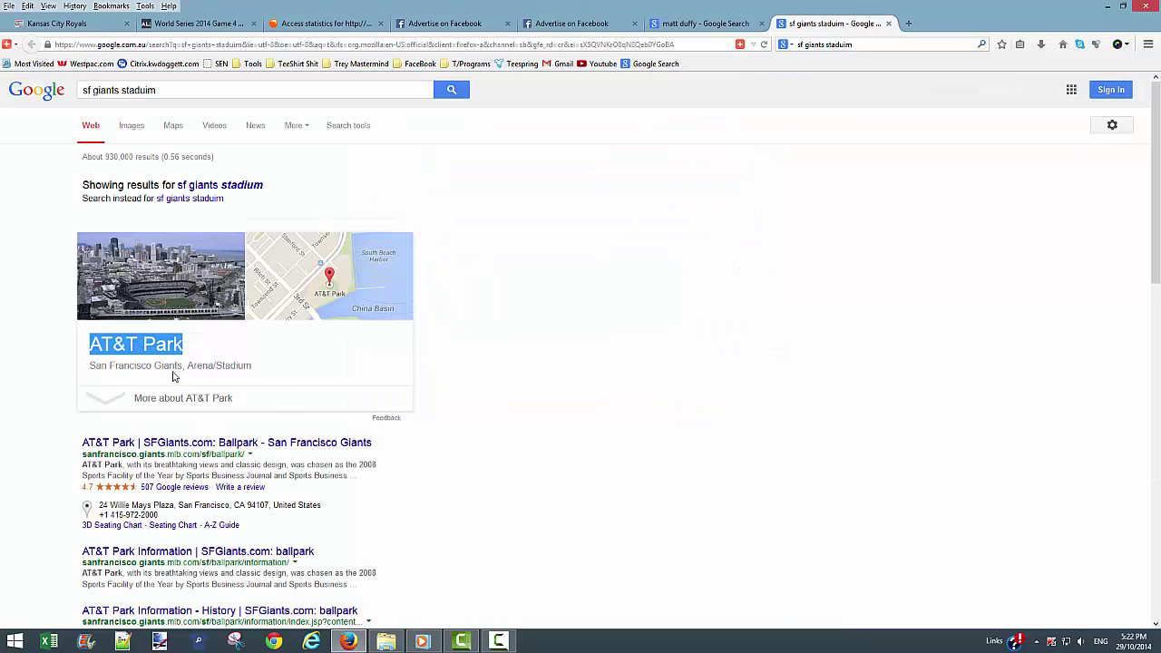
{"action": "left_click", "coordinate": [572, 23]}
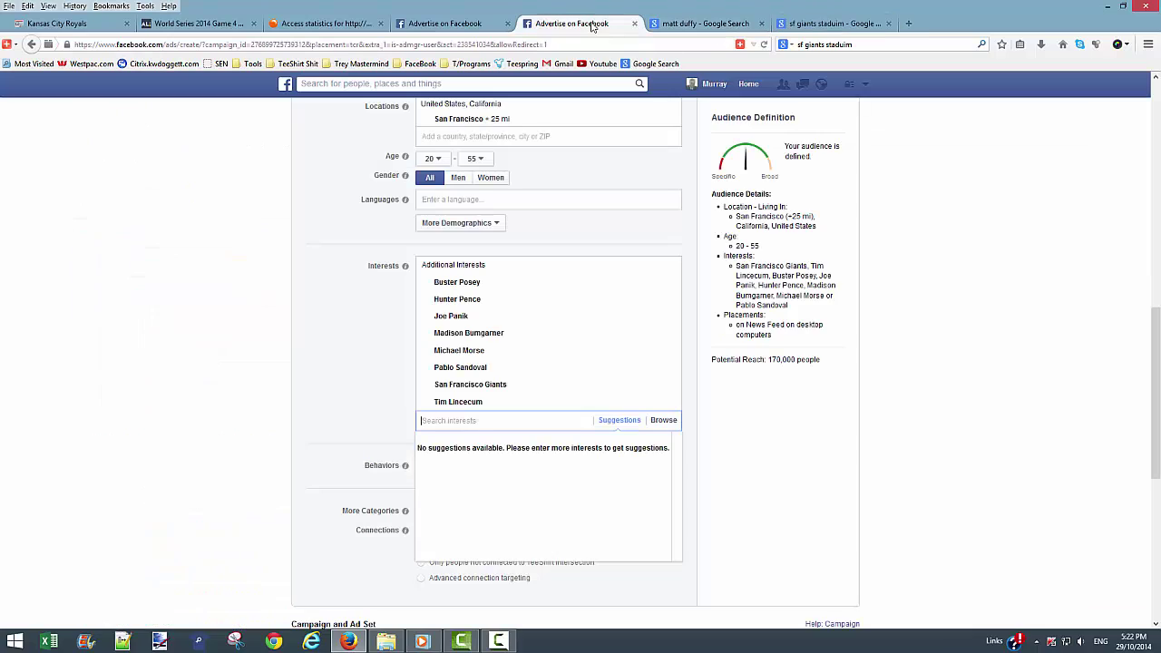
{"action": "right_click", "coordinate": [471, 420]}
{"action": "left_click", "coordinate": [498, 485]}
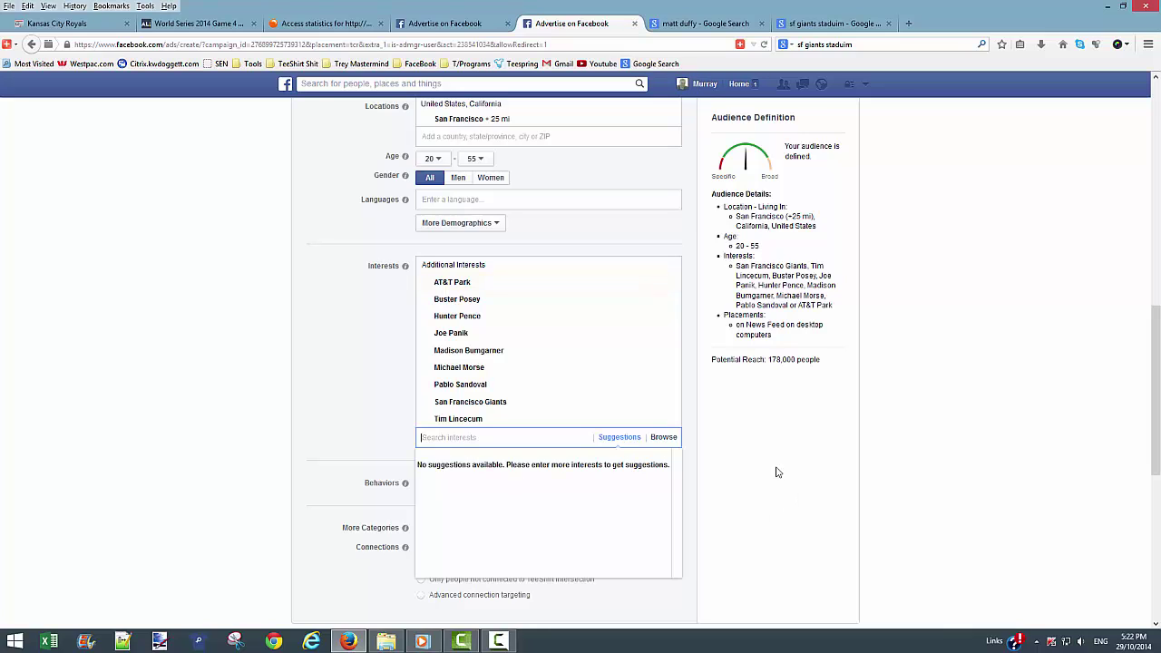
{"action": "left_click", "coordinate": [340, 367]}
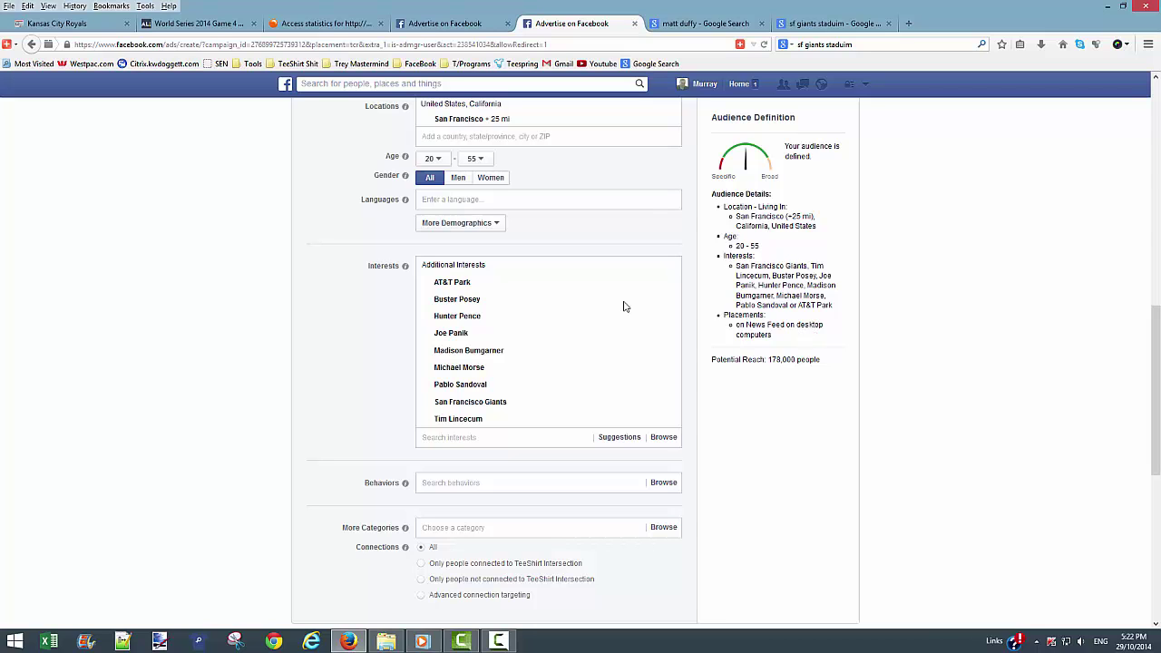
- Rename the new campaign as "TeeShirt Intersection - PPE - Giants" and save the change
{"action": "scroll", "coordinate": [178, 292], "scroll_direction": "down", "scroll_amount": 4}
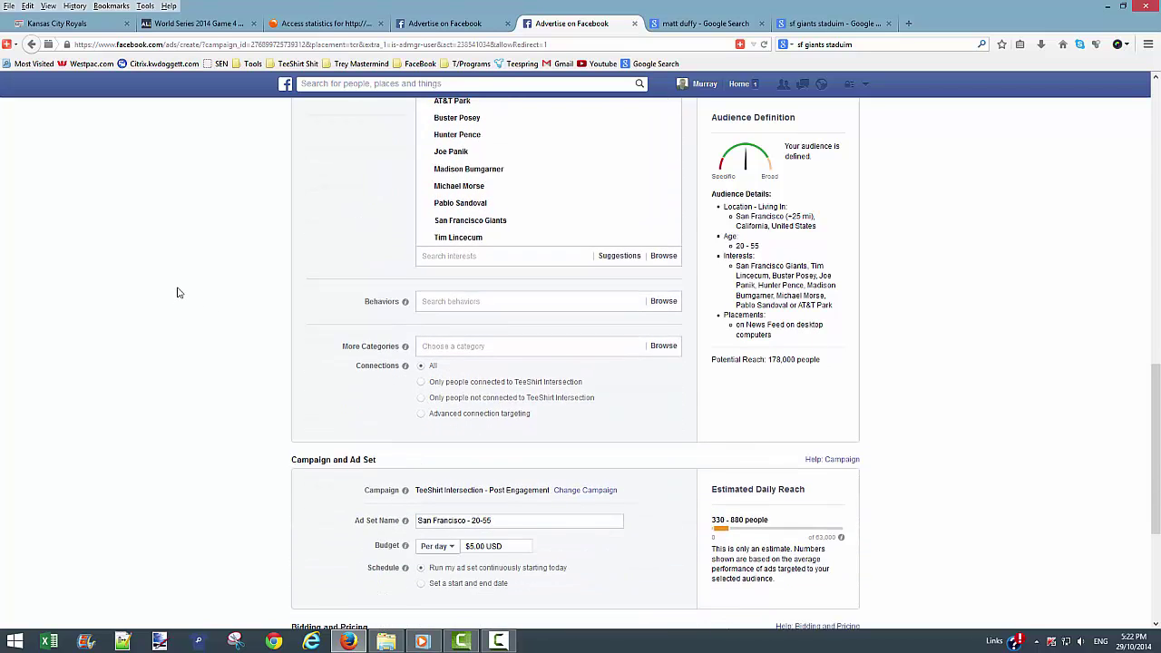
{"action": "scroll", "coordinate": [178, 292], "scroll_direction": "down", "scroll_amount": 5}
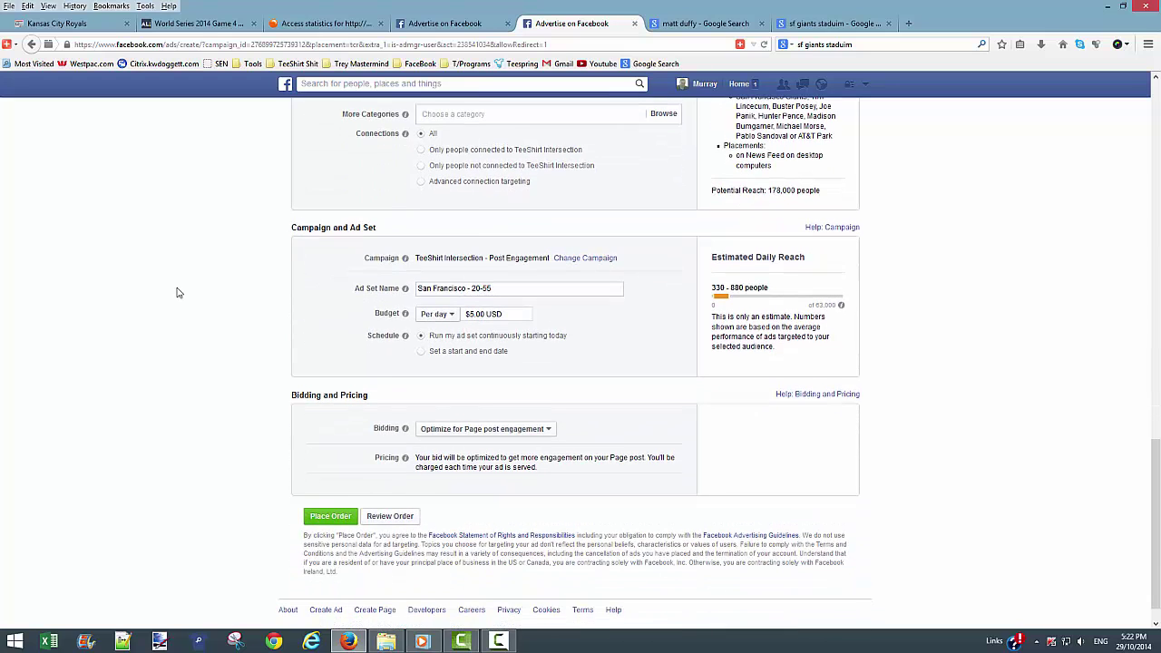
{"action": "left_click", "coordinate": [585, 260]}
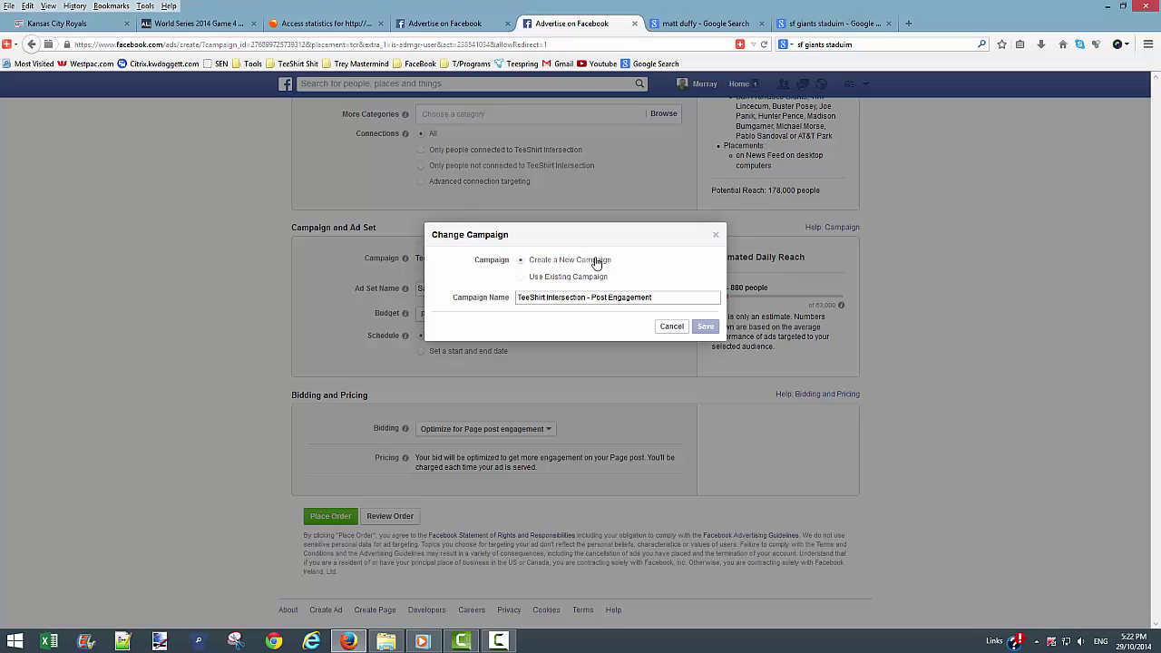
{"action": "left_click", "coordinate": [663, 296]}
{"action": "key", "text": "BackSpace"}
{"action": "key", "text": "BackSpace"}
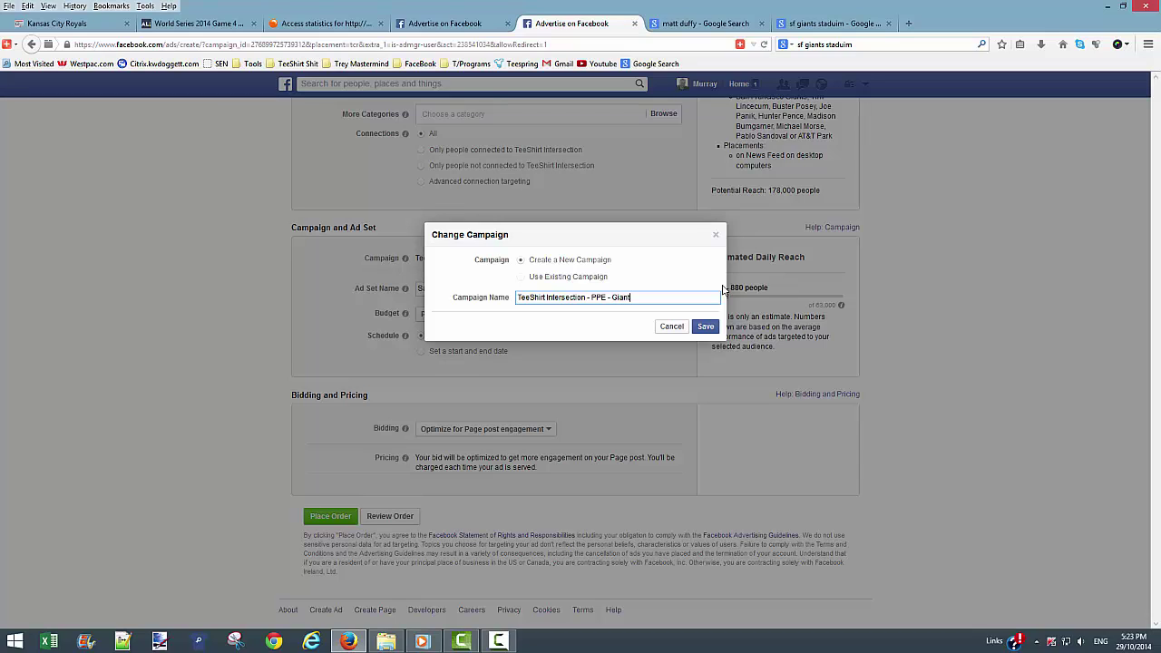
{"action": "left_click", "coordinate": [704, 328]}
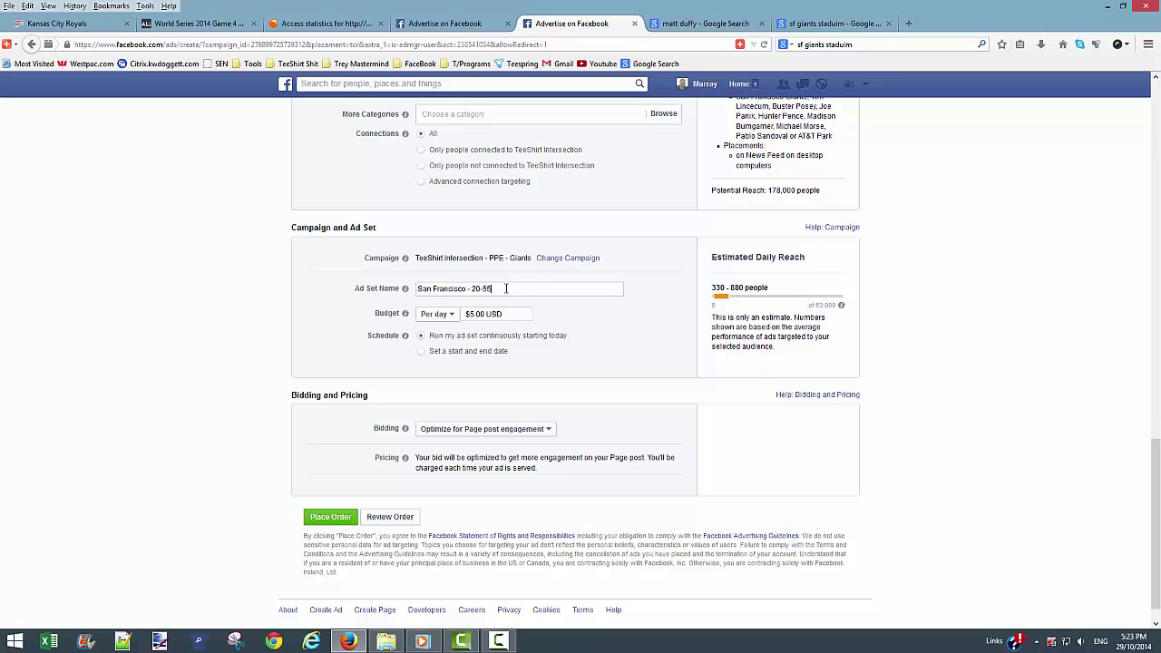
- Name the ad set "Hoodie" and set its daily budget to $20.00 USD
{"action": "left_click_drag", "start_coordinate": [506, 289], "coordinate": [414, 292]}
{"action": "type", "text": "H"}
{"action": "type", "text": "0"}
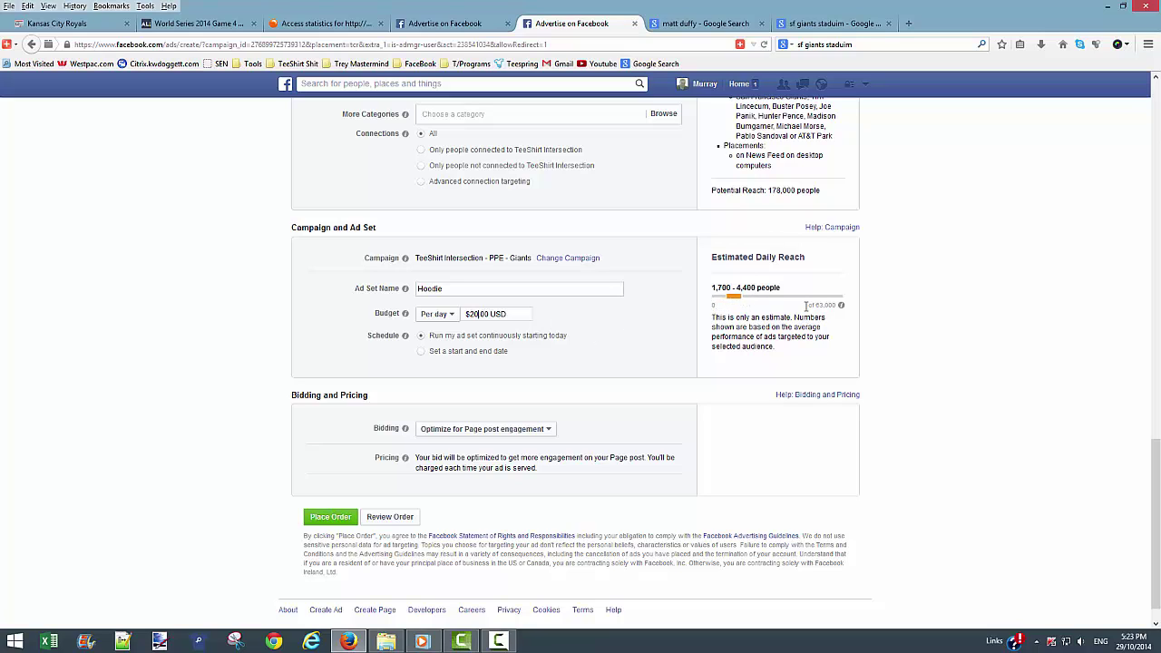
- Check the start and end date schedule and the bidding options, keeping the continuous schedule and Page post engagement optimization
{"action": "left_click", "coordinate": [421, 352]}
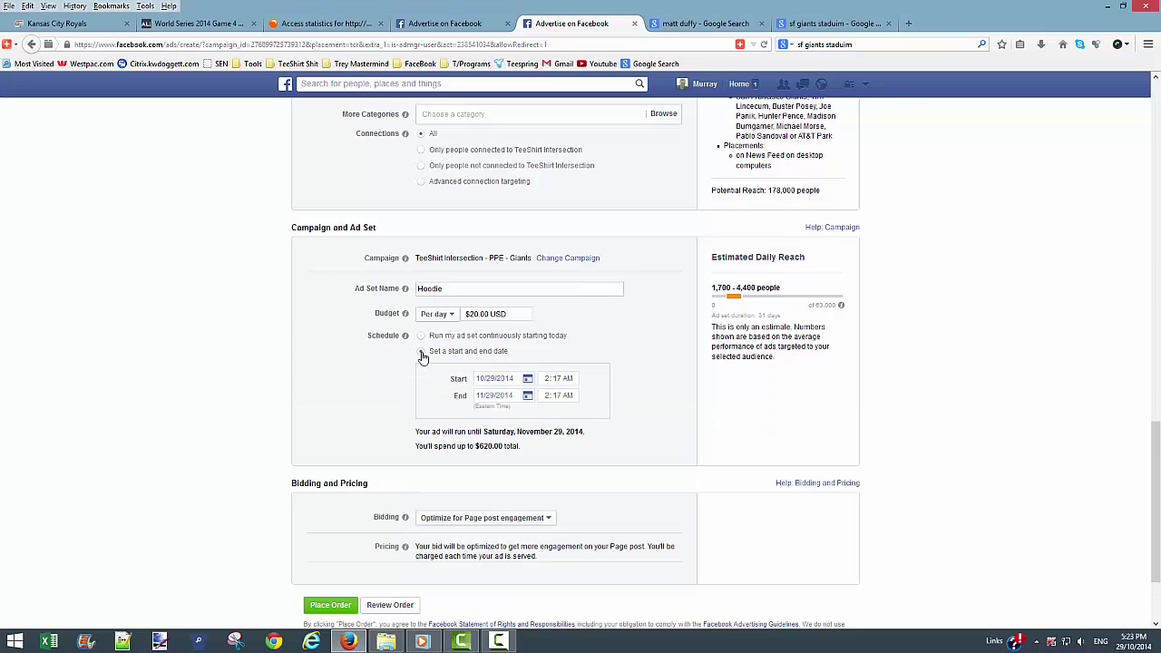
{"action": "left_click", "coordinate": [422, 336]}
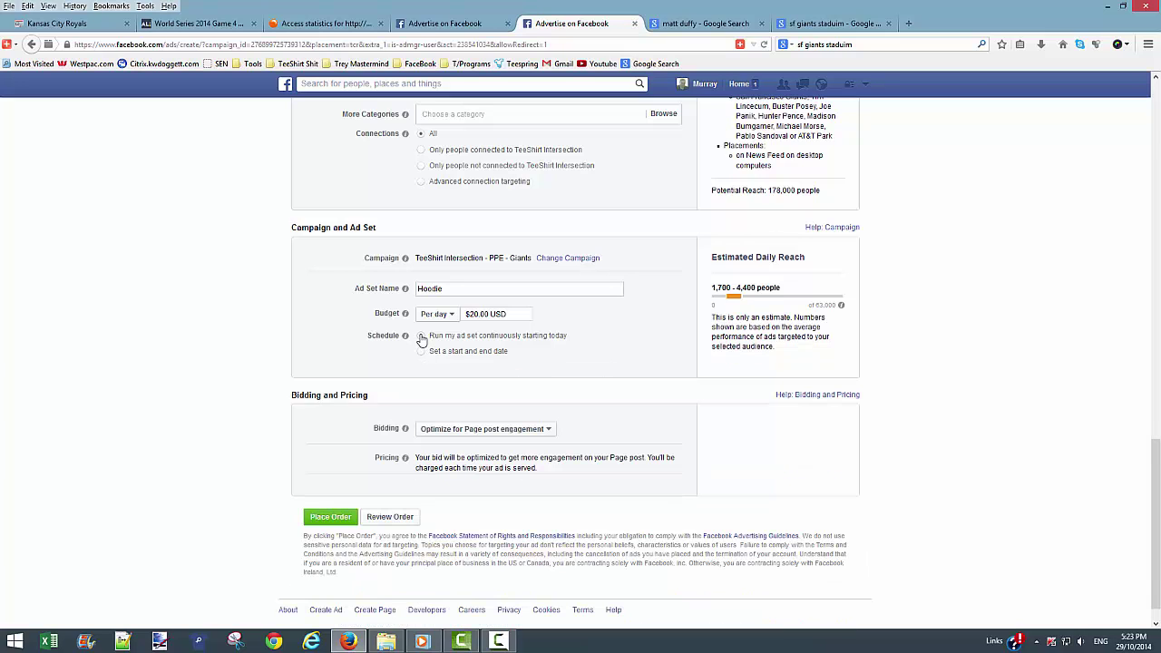
{"action": "left_click", "coordinate": [546, 430]}
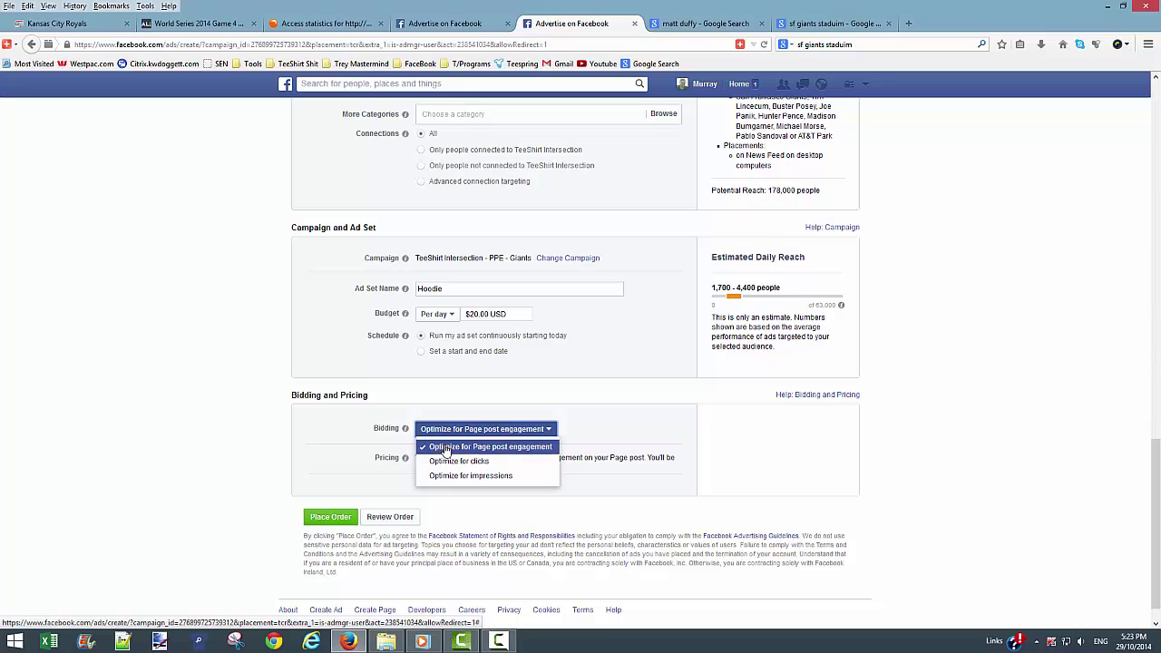
{"action": "left_click", "coordinate": [601, 420]}
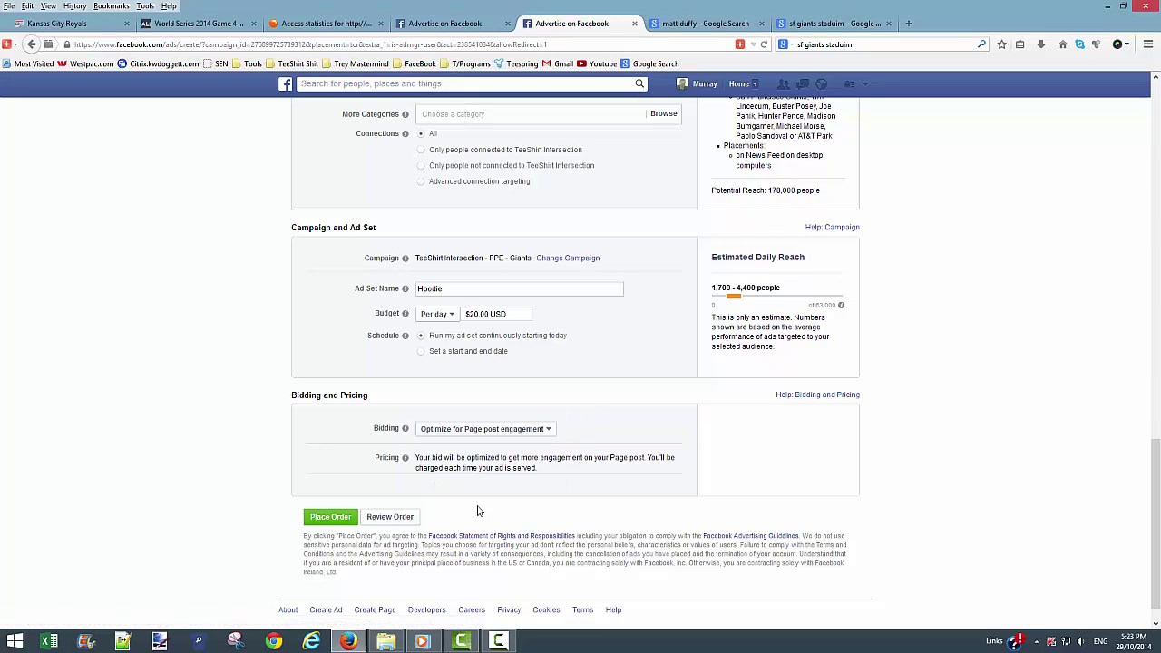
- Open the order review for the Giants hoodie ad
{"action": "left_click", "coordinate": [382, 519]}
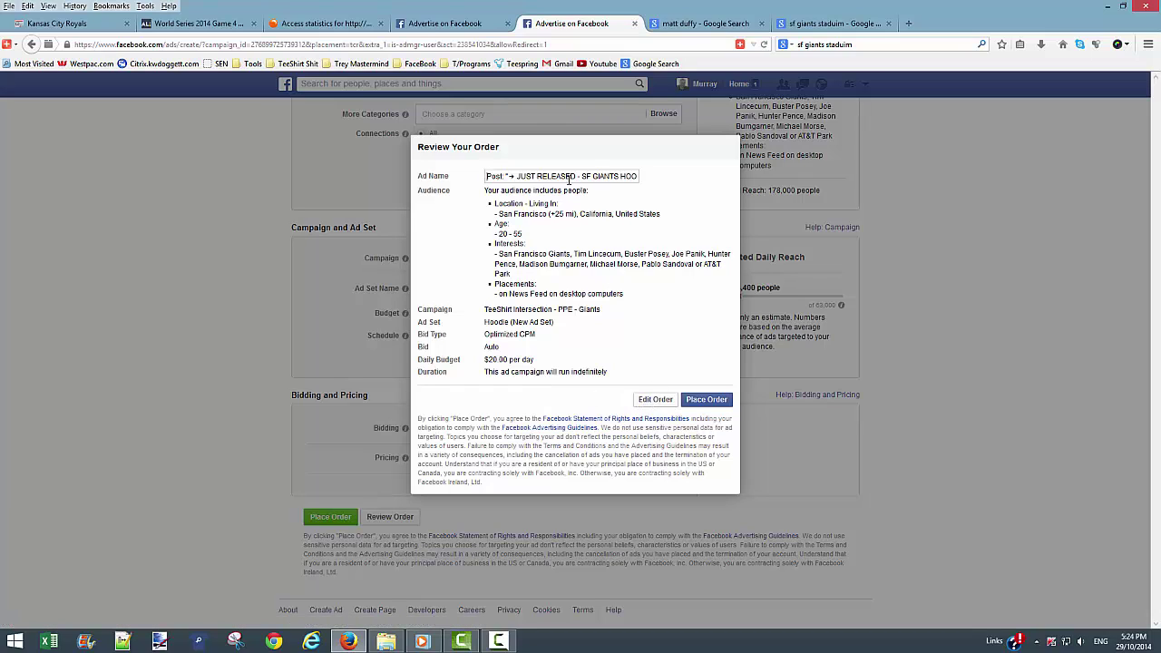
- Rename the ad as "San Fran / 20-55all" in the order review and return to editing the order
{"action": "left_click_drag", "start_coordinate": [569, 179], "coordinate": [712, 181]}
{"action": "key", "text": "BackSpace"}
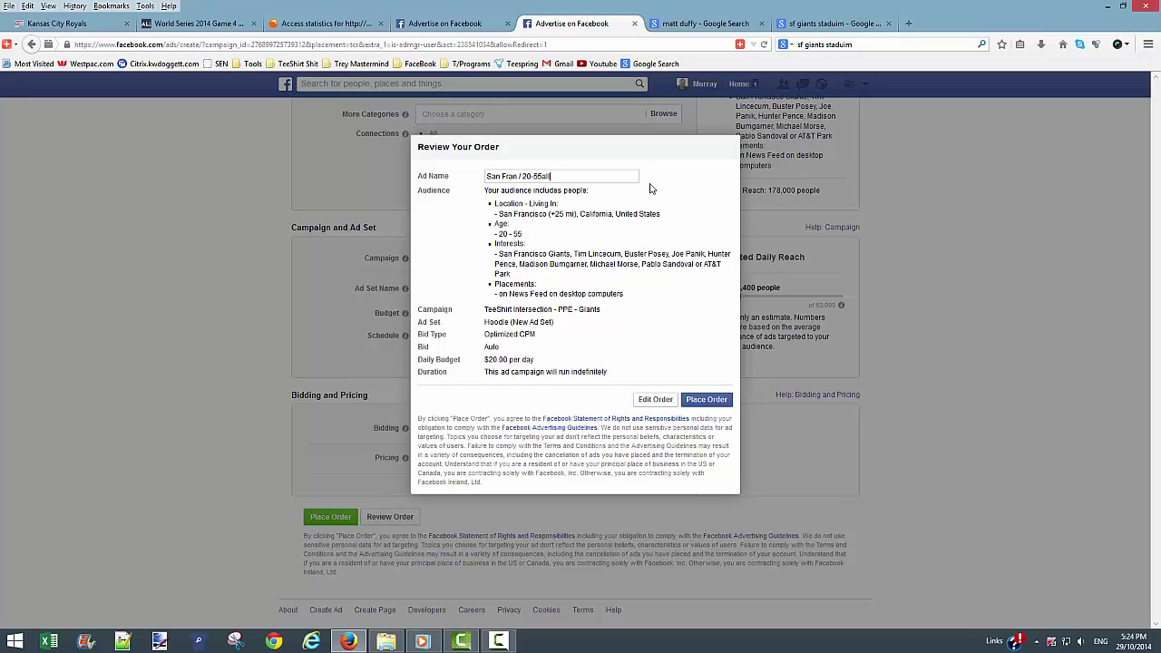
{"action": "left_click", "coordinate": [657, 405]}
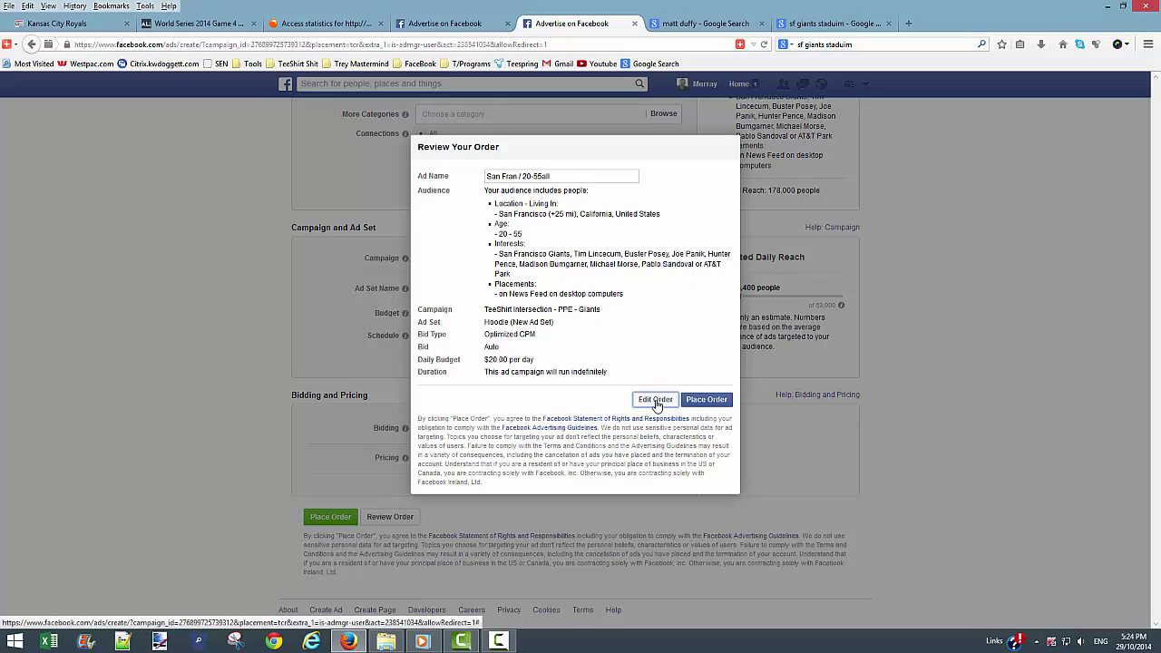
- Examine the ad's page post, desktop preview, audience targeting, interests, and campaign and ad set settings
{"action": "scroll", "coordinate": [344, 354], "scroll_direction": "up", "scroll_amount": 4}
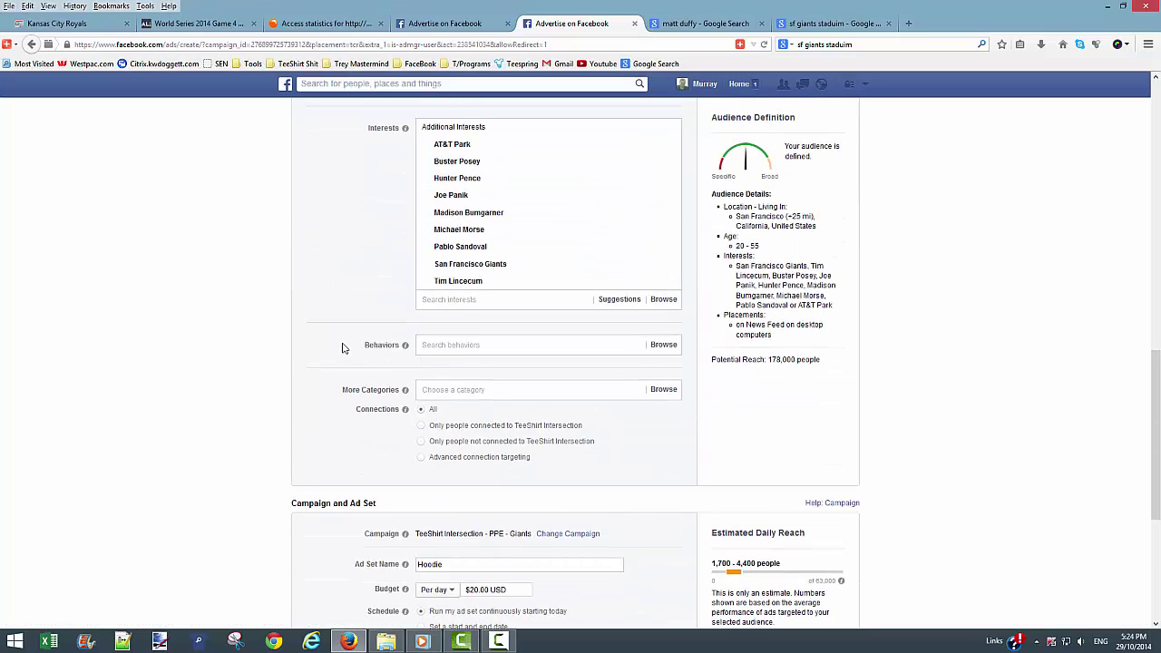
{"action": "scroll", "coordinate": [343, 347], "scroll_direction": "up", "scroll_amount": 1}
{"action": "scroll", "coordinate": [343, 348], "scroll_direction": "down", "scroll_amount": 4}
{"action": "scroll", "coordinate": [343, 347], "scroll_direction": "up", "scroll_amount": 10}
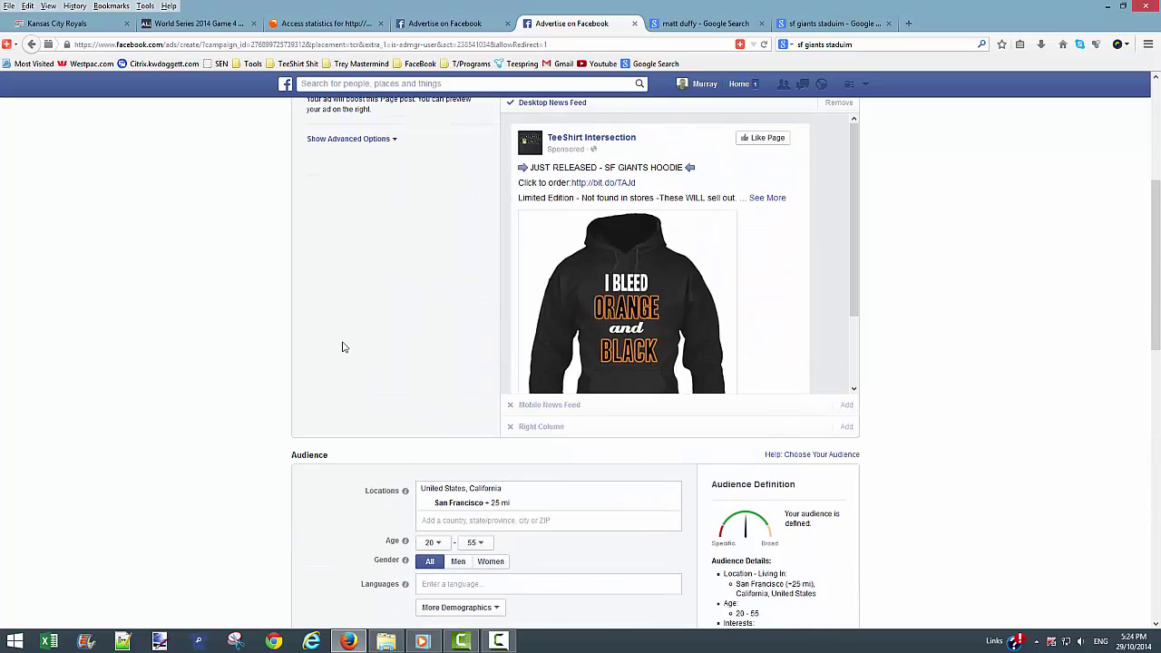
{"action": "scroll", "coordinate": [343, 347], "scroll_direction": "up", "scroll_amount": 3}
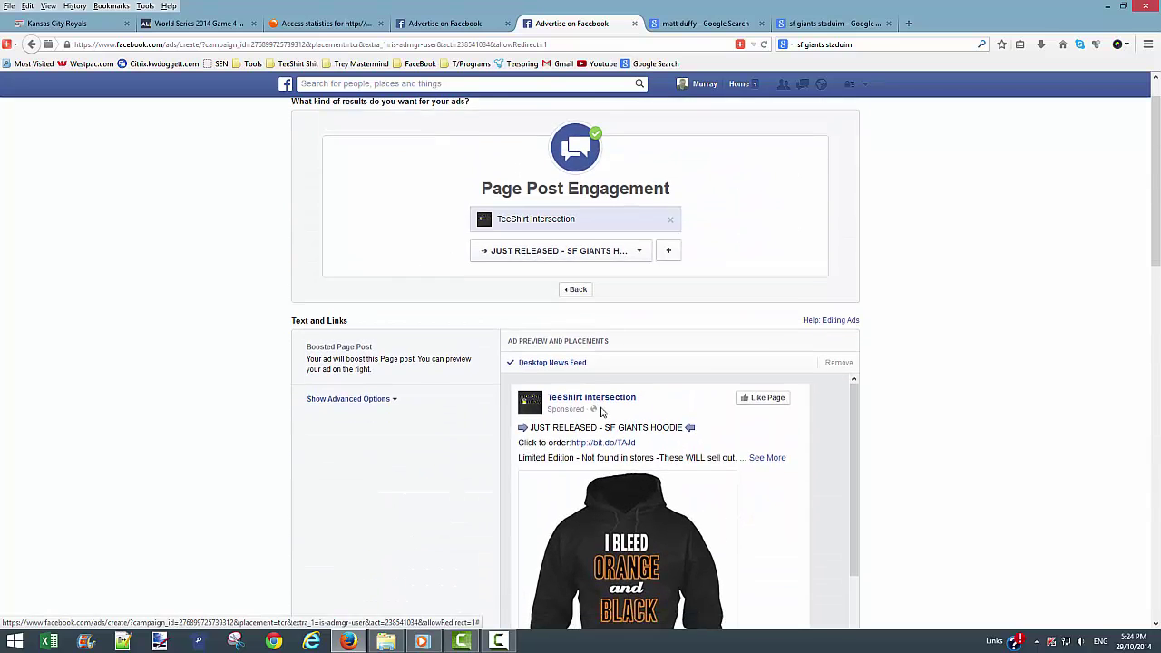
{"action": "scroll", "coordinate": [600, 413], "scroll_direction": "down", "scroll_amount": 2}
{"action": "scroll", "coordinate": [791, 234], "scroll_direction": "down", "scroll_amount": 1}
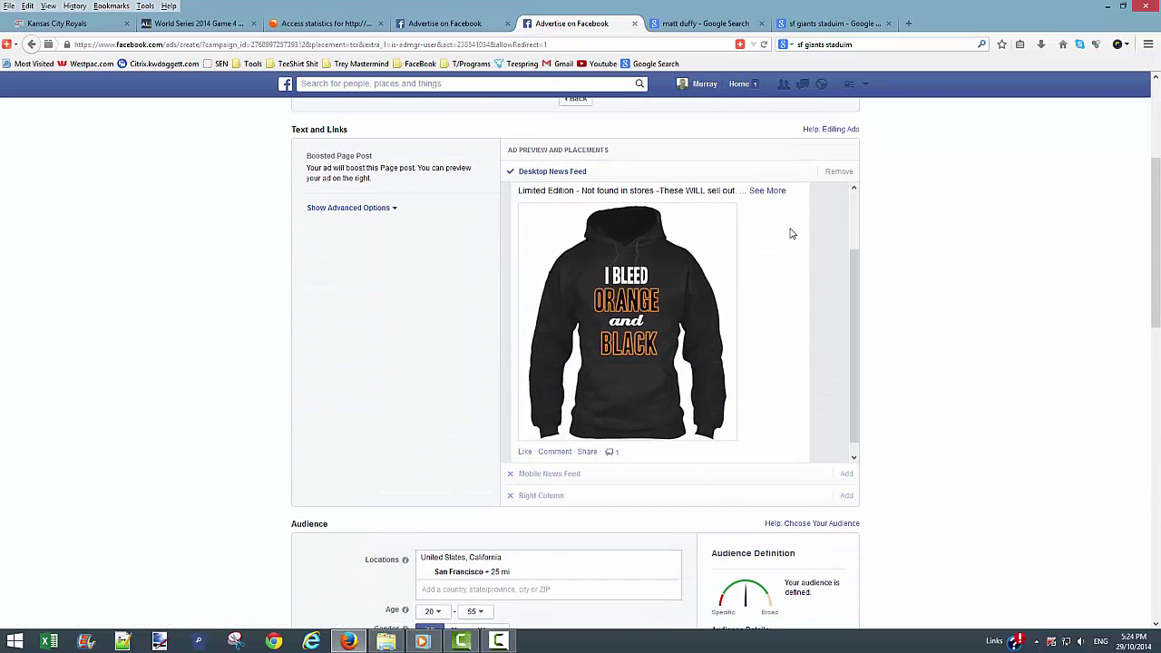
{"action": "scroll", "coordinate": [150, 292], "scroll_direction": "down", "scroll_amount": 1}
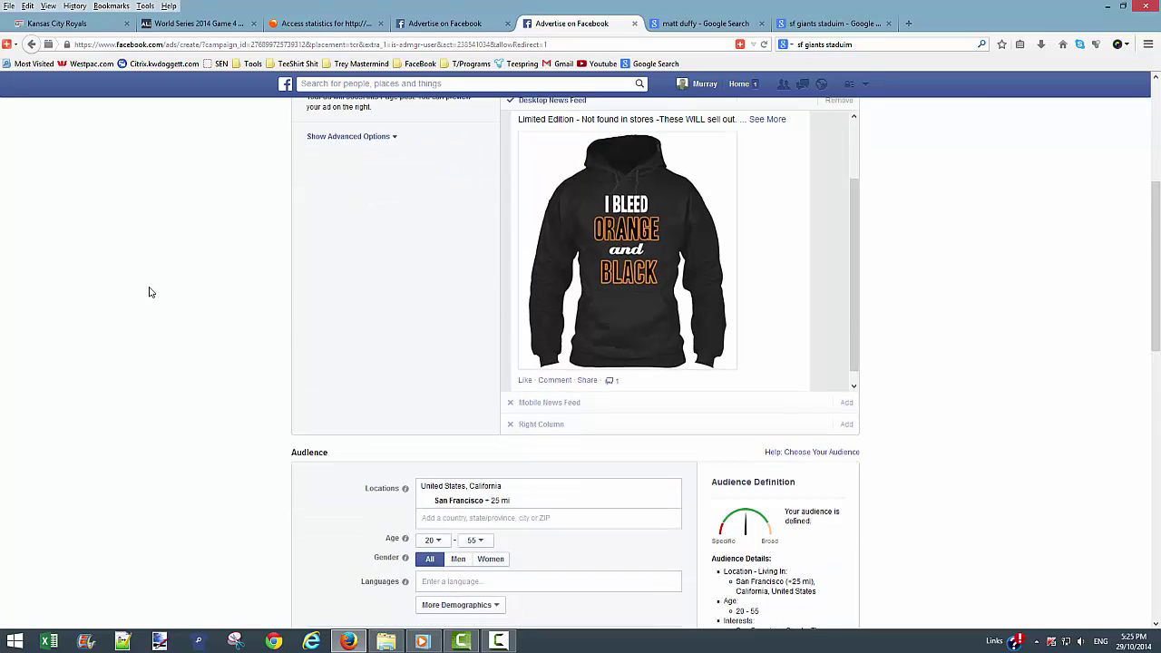
{"action": "scroll", "coordinate": [251, 303], "scroll_direction": "down", "scroll_amount": 4}
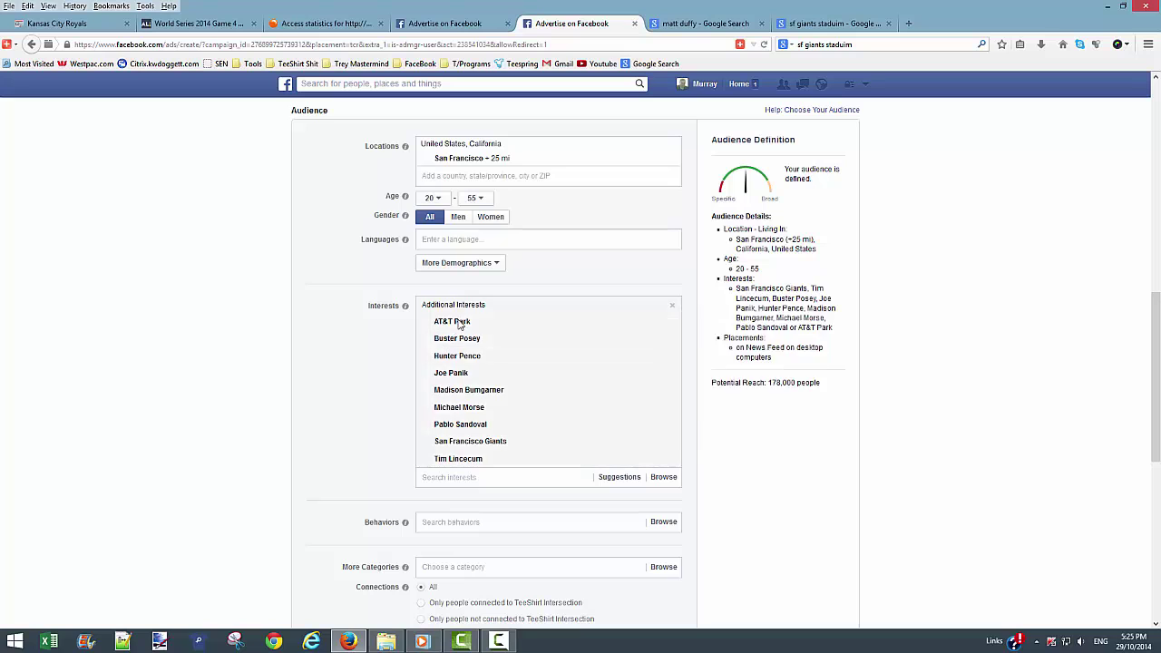
{"action": "scroll", "coordinate": [345, 410], "scroll_direction": "down", "scroll_amount": 3}
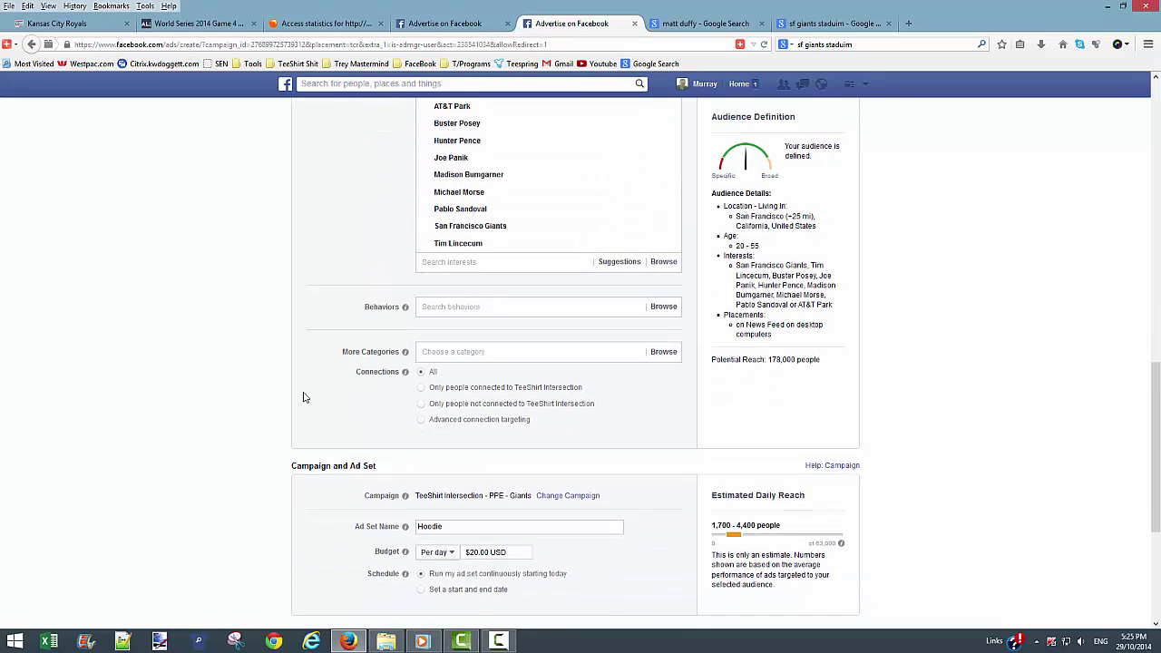
{"action": "scroll", "coordinate": [304, 398], "scroll_direction": "down", "scroll_amount": 2}
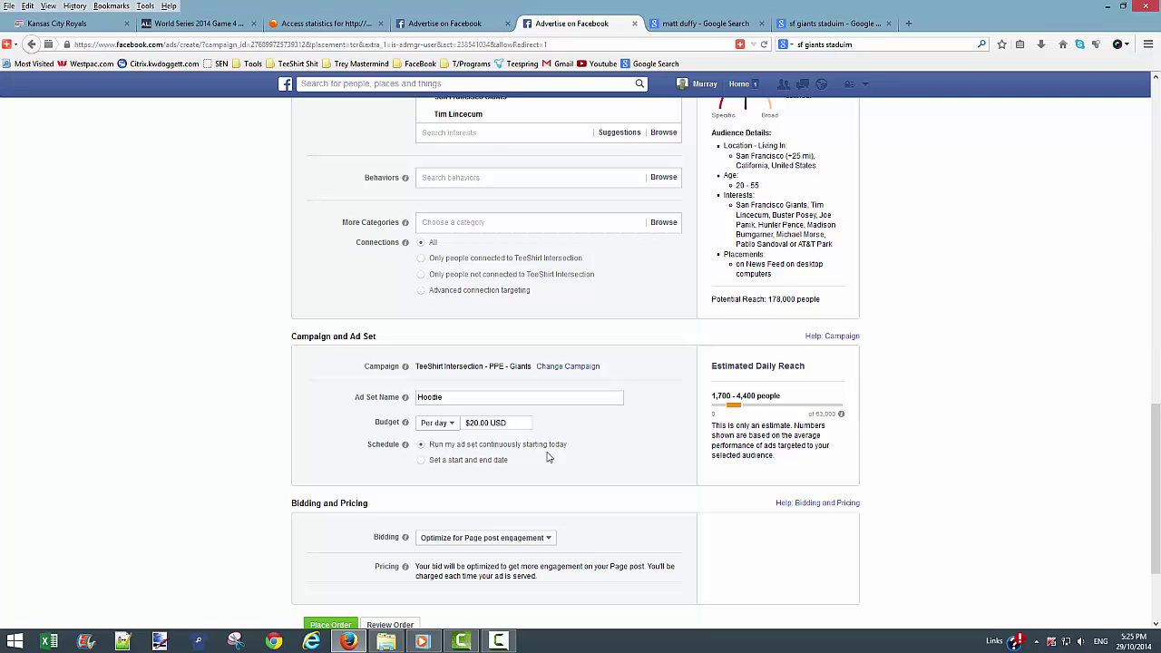
- Check the bidding options and keep the ad optimized for Page post engagement
{"action": "scroll", "coordinate": [46, 478], "scroll_direction": "down", "scroll_amount": 3}
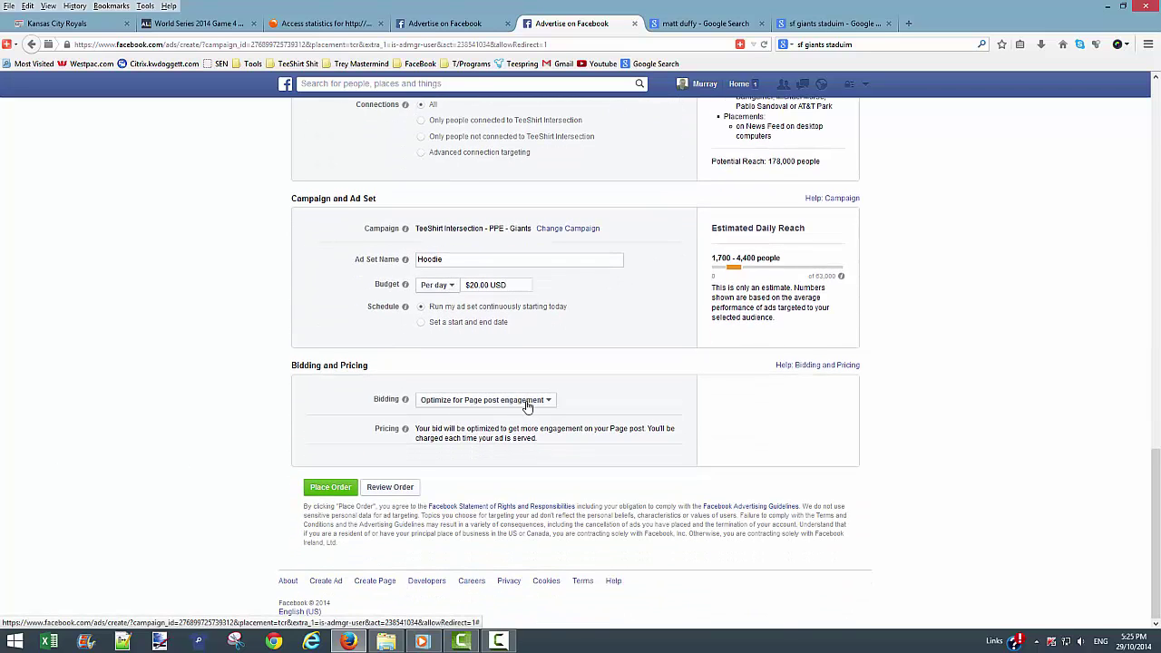
{"action": "left_click", "coordinate": [529, 404]}
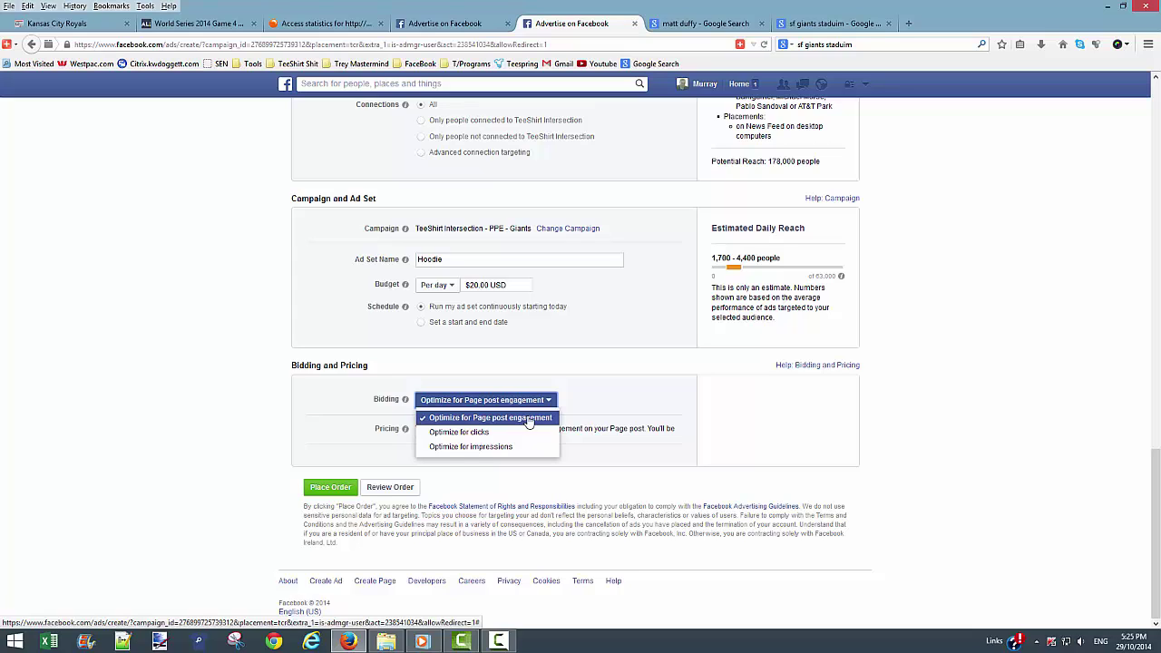
{"action": "left_click", "coordinate": [529, 420]}
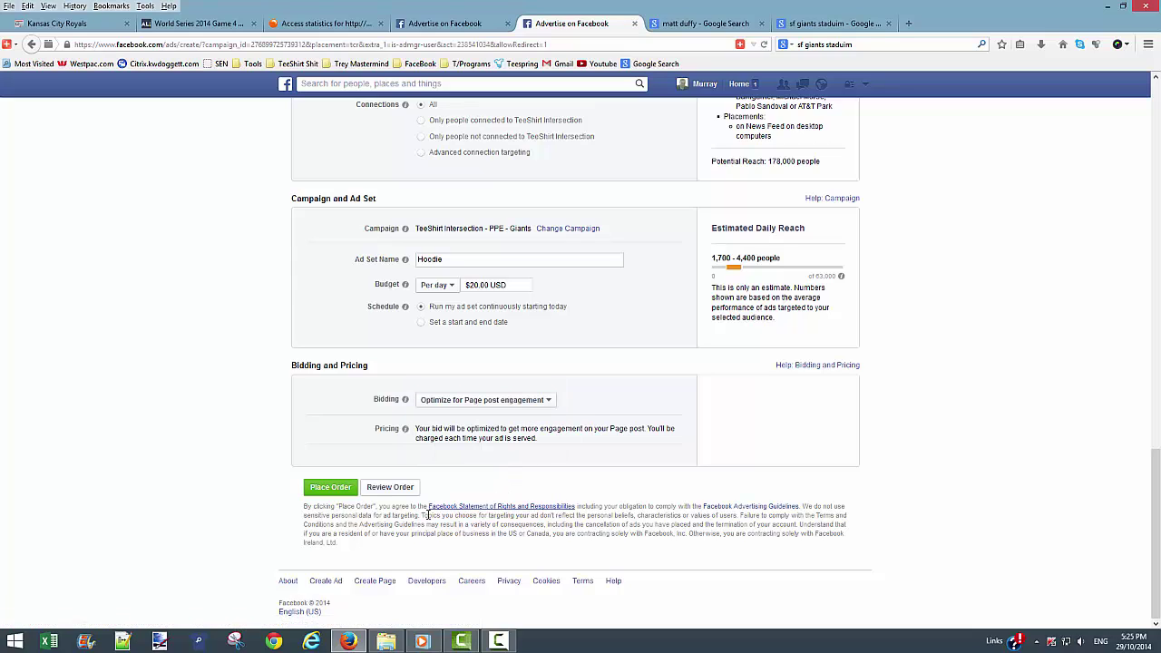
- Review the order again, check the ad name, and go back to editing the order without placing it
{"action": "left_click", "coordinate": [392, 489]}
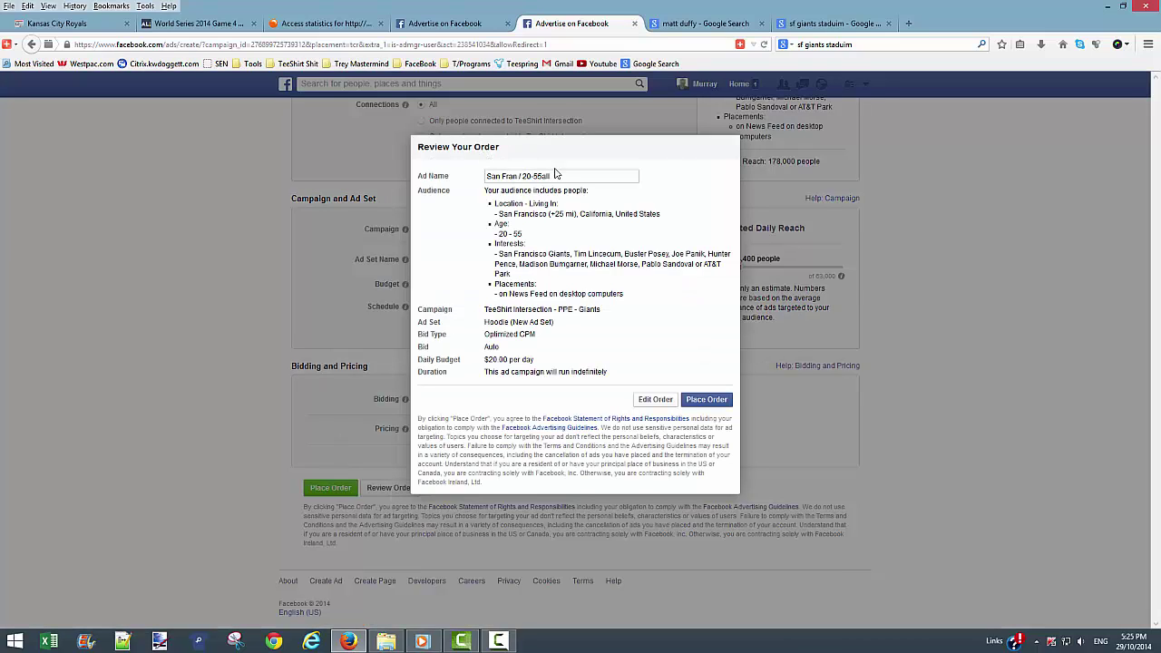
{"action": "left_click", "coordinate": [549, 176]}
{"action": "left_click", "coordinate": [651, 403]}
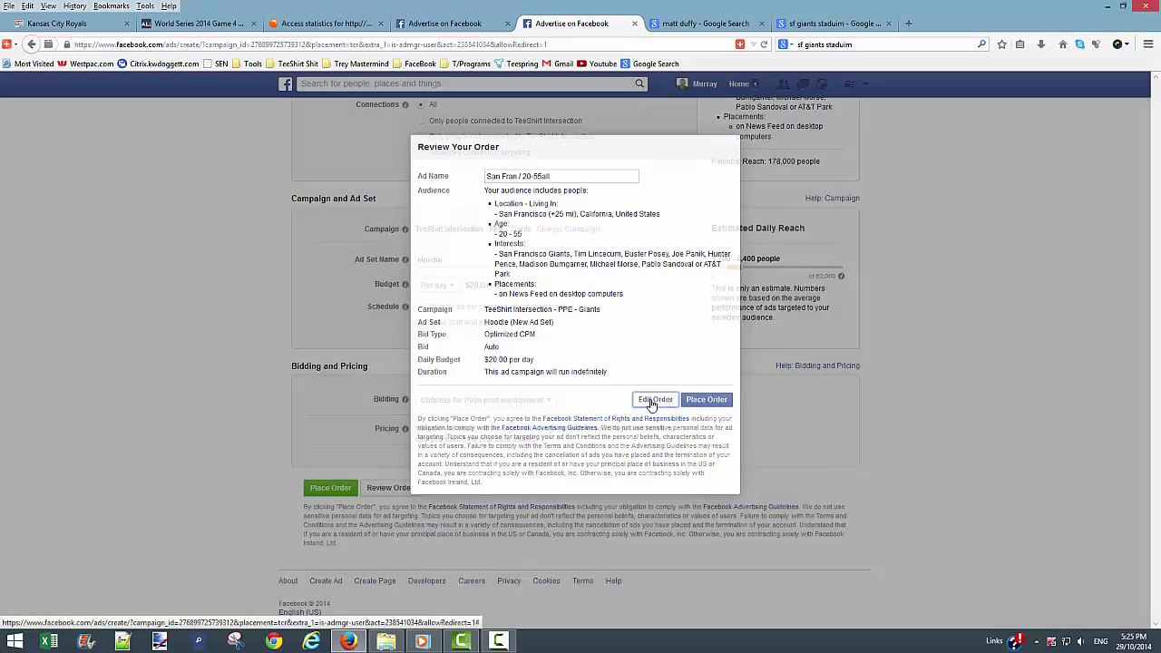